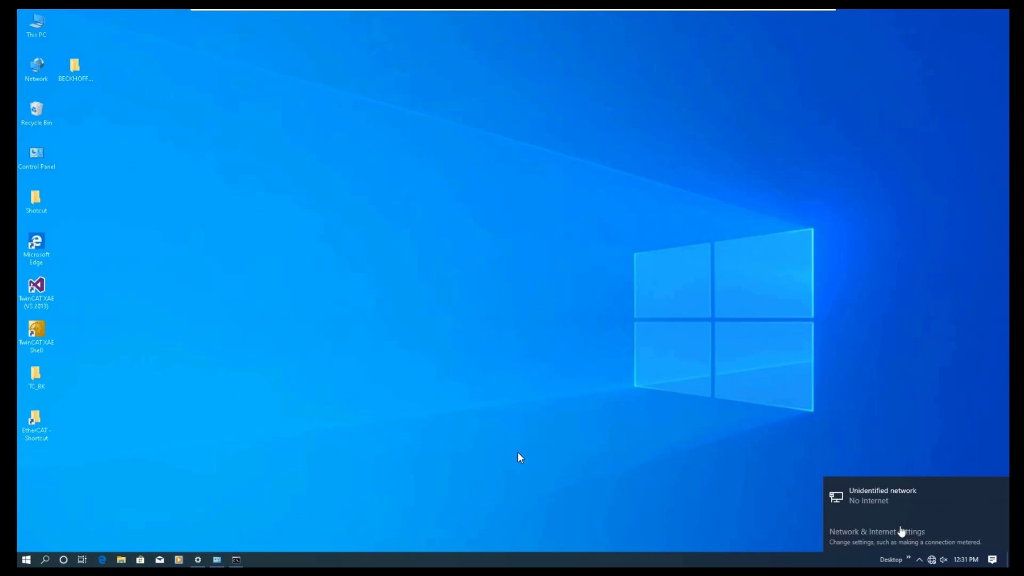
- Check that the VM's network adapter is bridged and which host adapters it uses
{"action": "left_click", "coordinate": [233, 16]}
{"action": "mouse_move", "coordinate": [263, 56]}
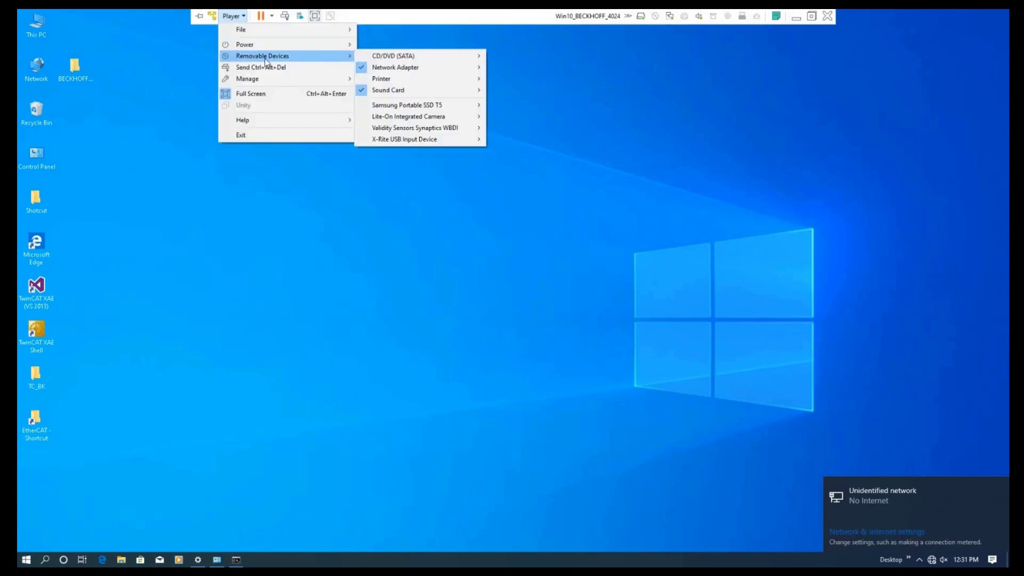
{"action": "left_click", "coordinate": [521, 85]}
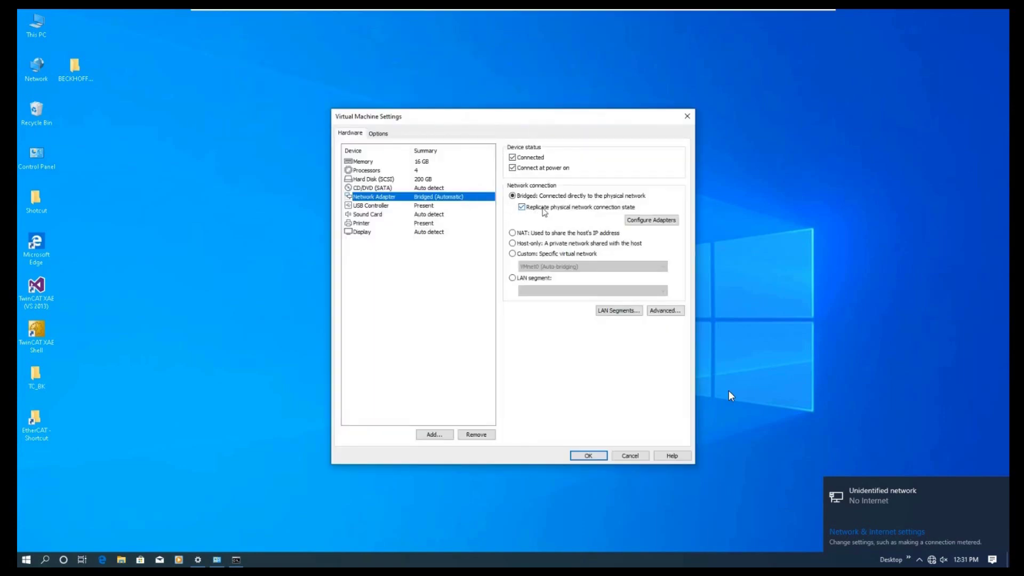
{"action": "left_click", "coordinate": [643, 221]}
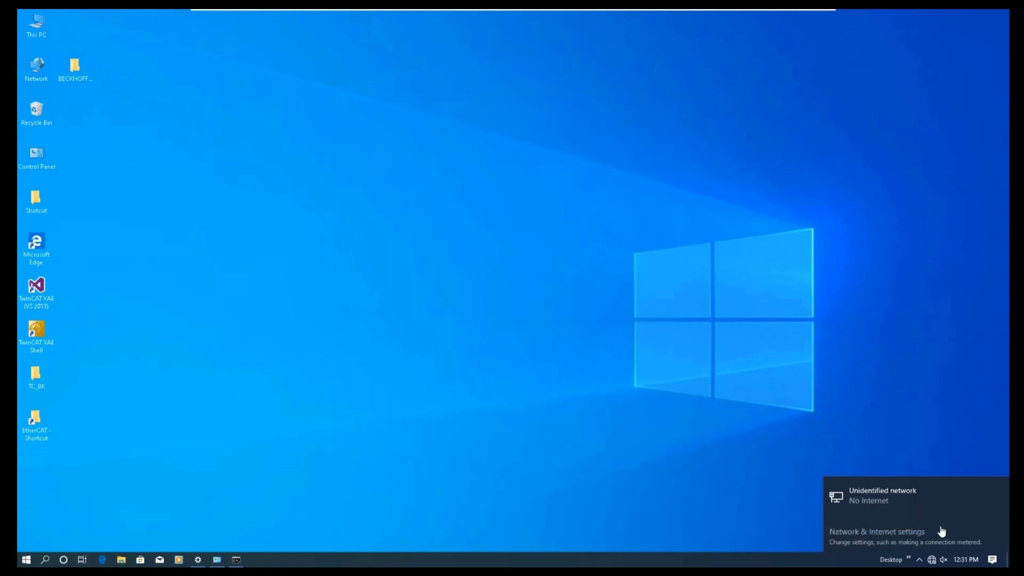
- Inspect Local Area Connection's IPv4 settings, which are set to obtain an address automatically
{"action": "left_click", "coordinate": [907, 533]}
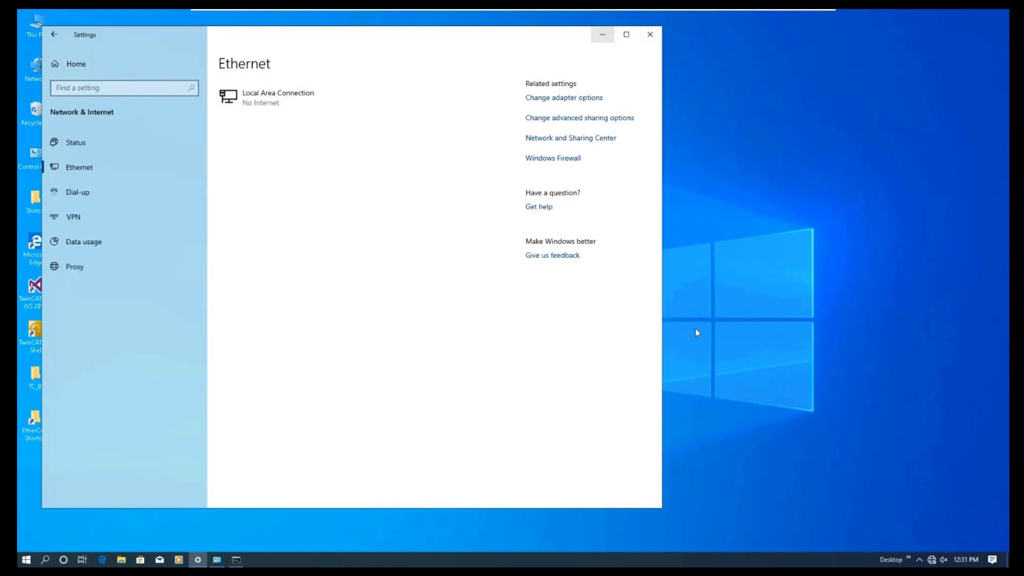
{"action": "left_click", "coordinate": [107, 167]}
{"action": "left_click", "coordinate": [553, 101]}
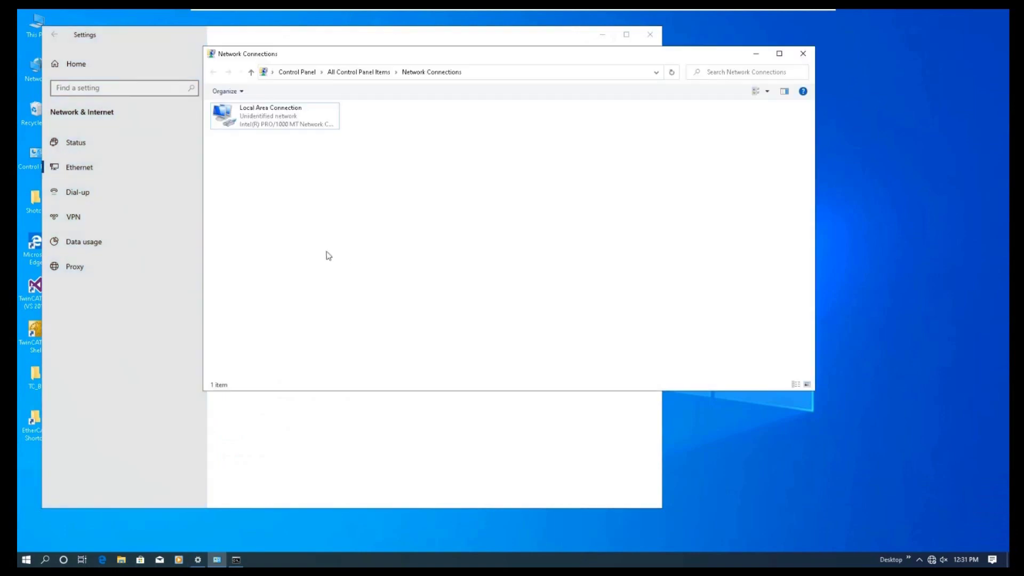
{"action": "double_click", "coordinate": [239, 114]}
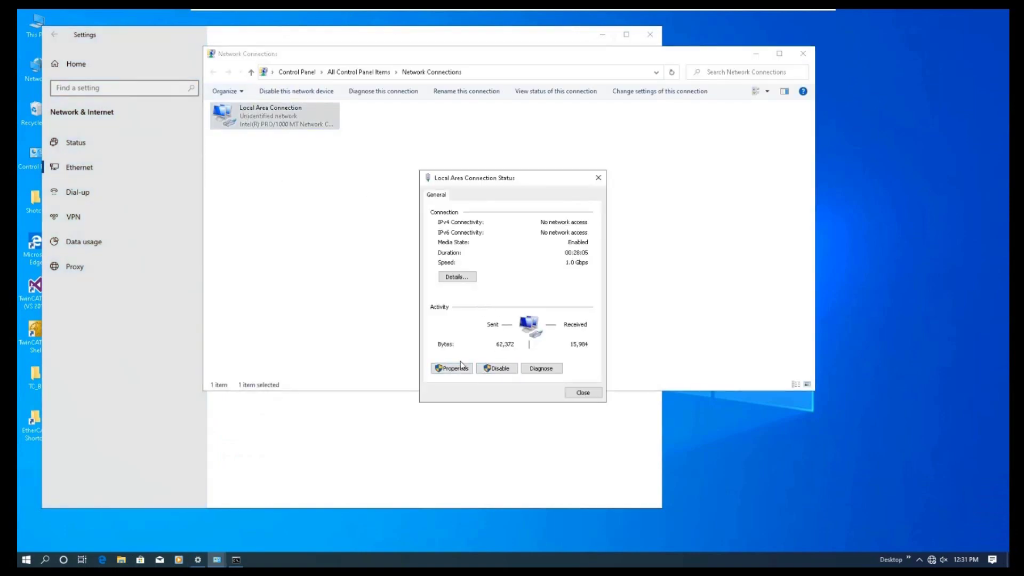
{"action": "left_click", "coordinate": [472, 368]}
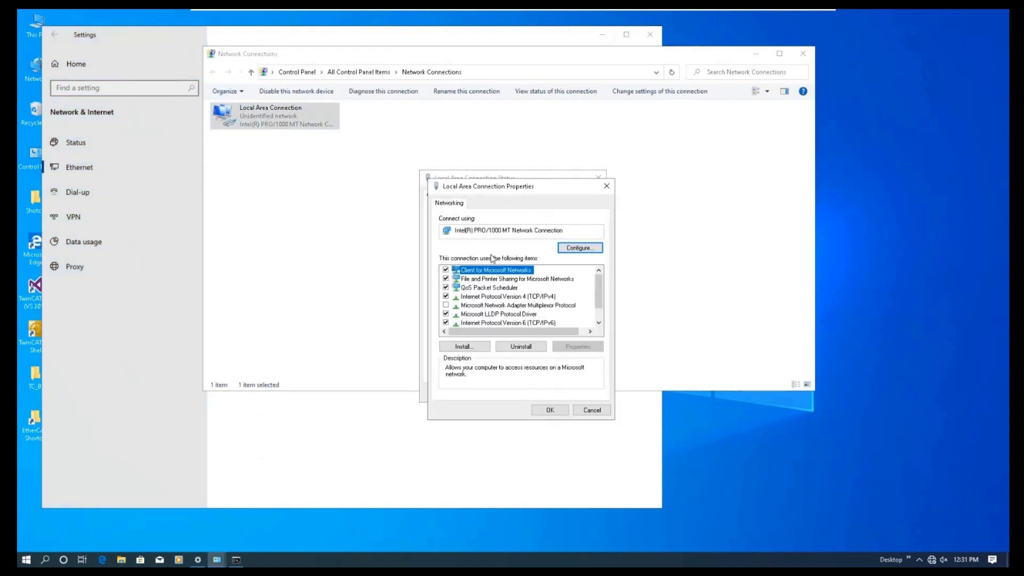
{"action": "double_click", "coordinate": [509, 298]}
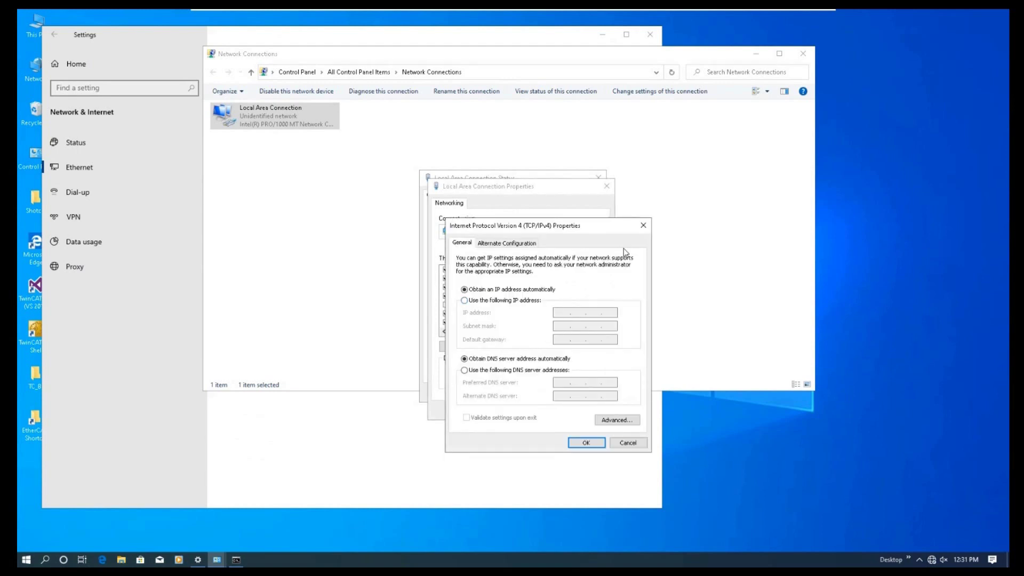
{"action": "left_click", "coordinate": [643, 225]}
- View the connection details showing a self-assigned 169.254 address with no gateway, then close everything
{"action": "left_click", "coordinate": [612, 189]}
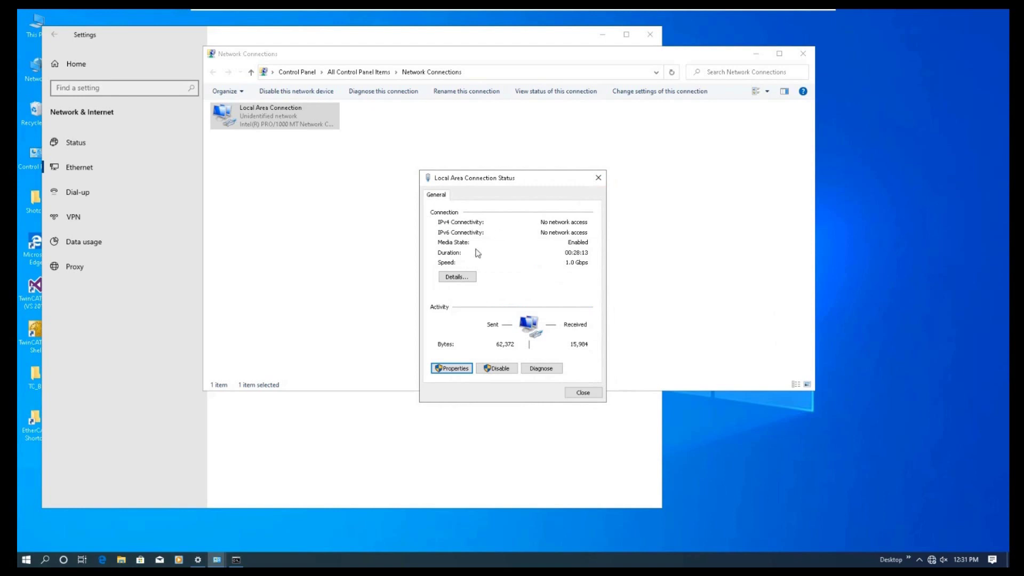
{"action": "left_click", "coordinate": [457, 277]}
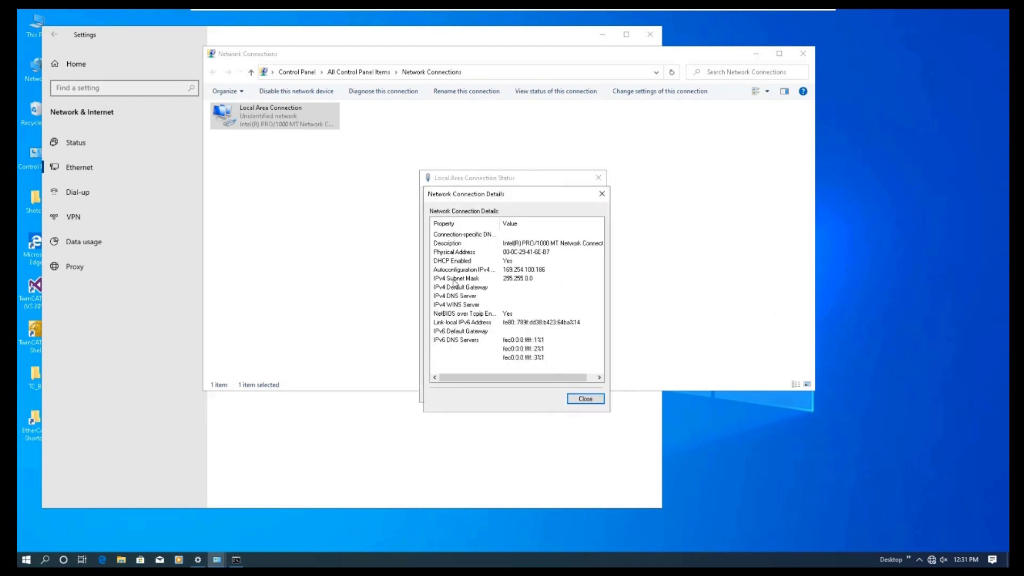
{"action": "left_click", "coordinate": [585, 398]}
{"action": "left_click", "coordinate": [585, 391]}
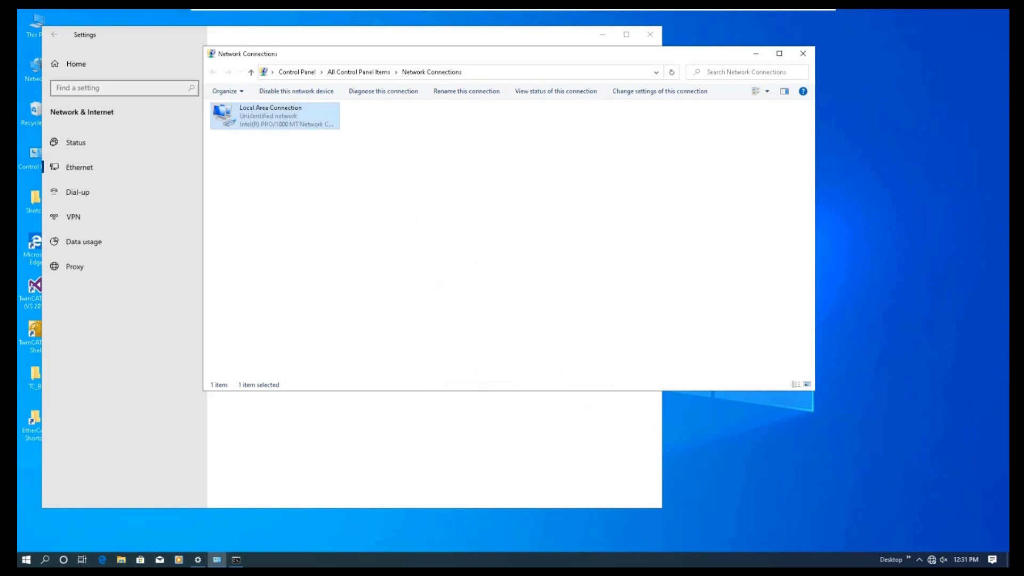
{"action": "left_click", "coordinate": [757, 54]}
{"action": "left_click", "coordinate": [602, 35]}
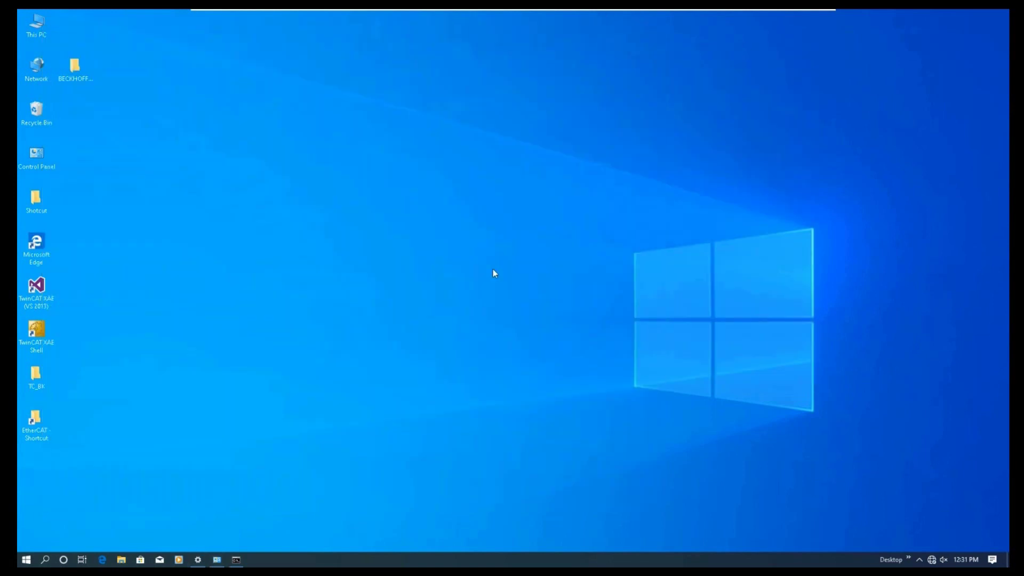
- From the TwinCAT tray icon, open Router > Edit Routes and begin a new static route
{"action": "left_click", "coordinate": [919, 560]}
{"action": "right_click", "coordinate": [915, 544]}
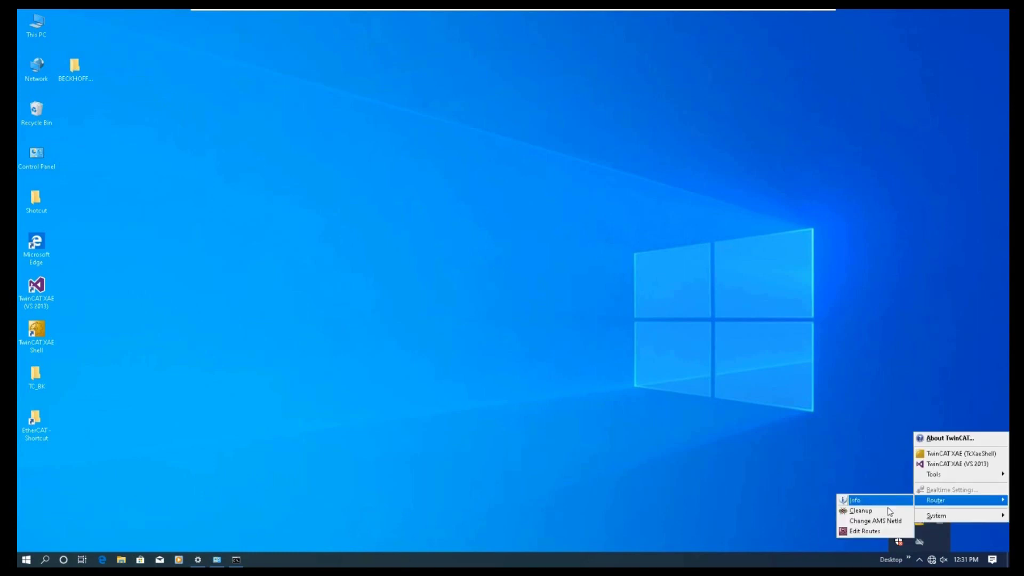
{"action": "mouse_move", "coordinate": [956, 500]}
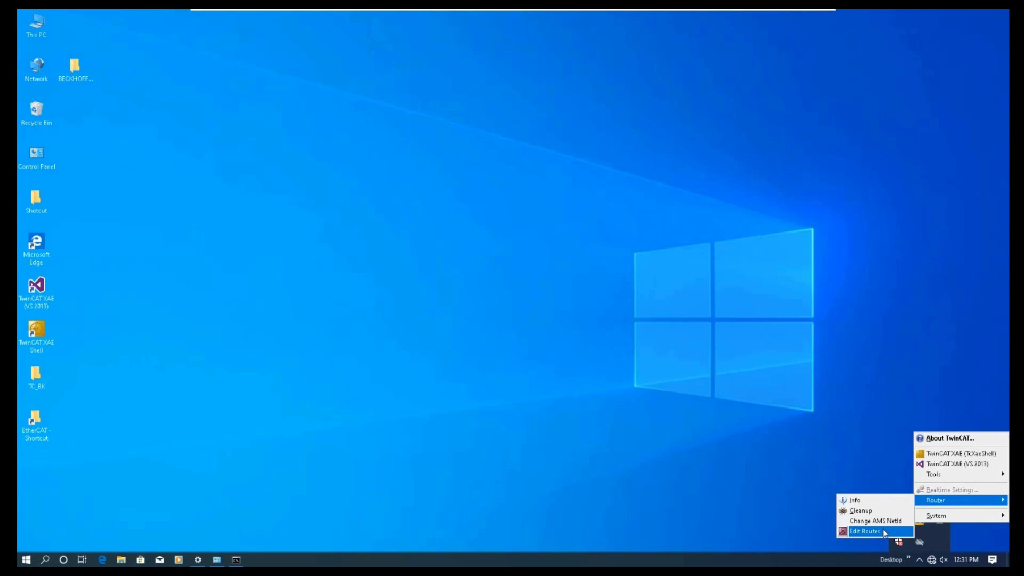
{"action": "left_click", "coordinate": [885, 532]}
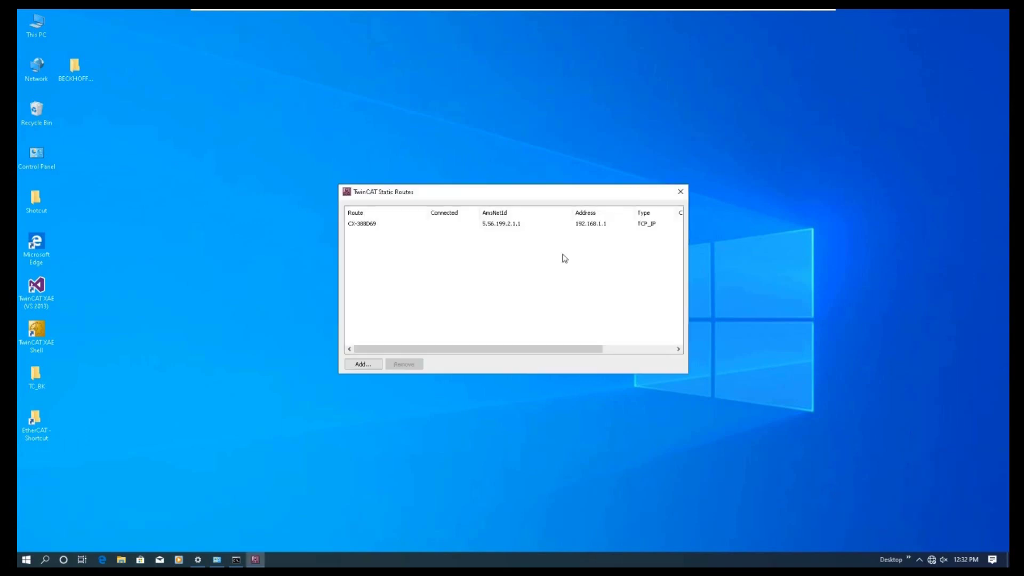
{"action": "left_click", "coordinate": [371, 367]}
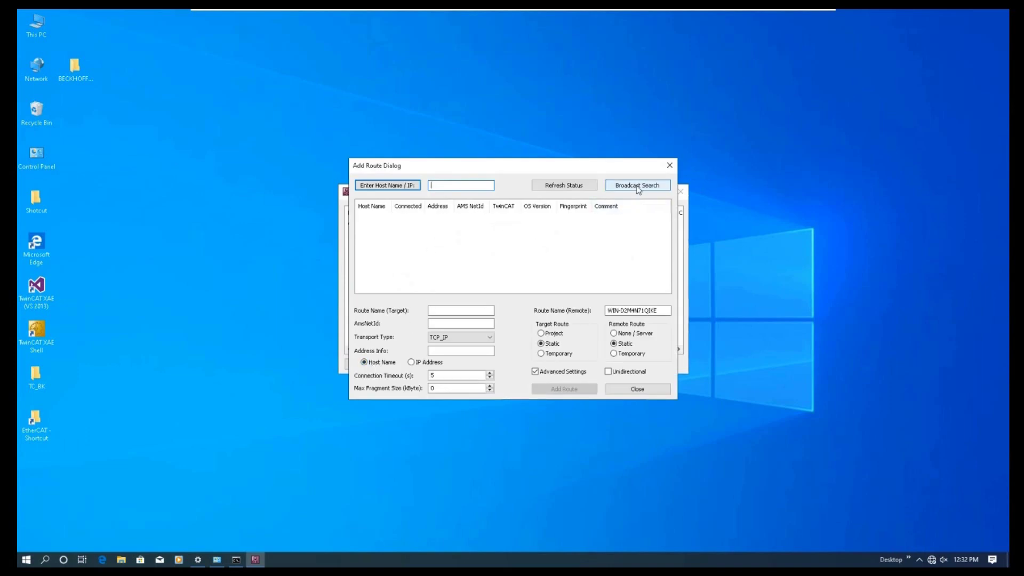
- Broadcast-search with IP Address addressing and Advanced Settings, then select CX-14D8A6 as target
{"action": "left_click", "coordinate": [419, 363]}
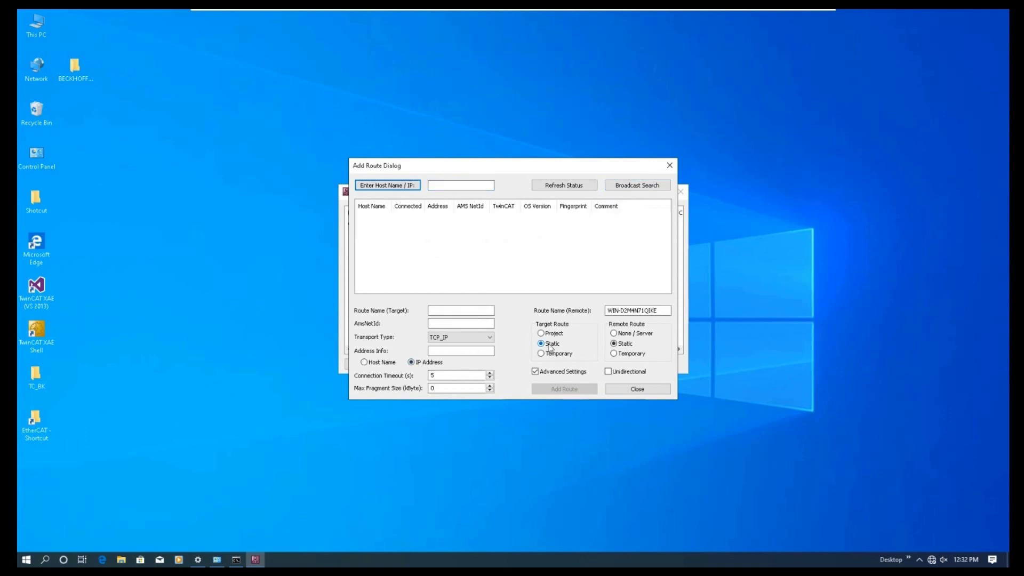
{"action": "left_click", "coordinate": [551, 373]}
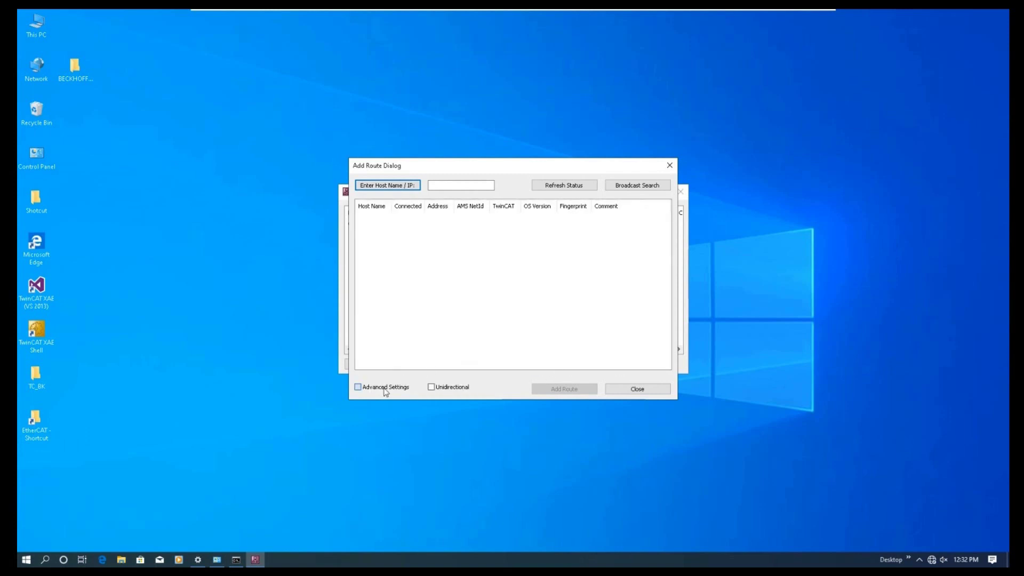
{"action": "left_click", "coordinate": [385, 391]}
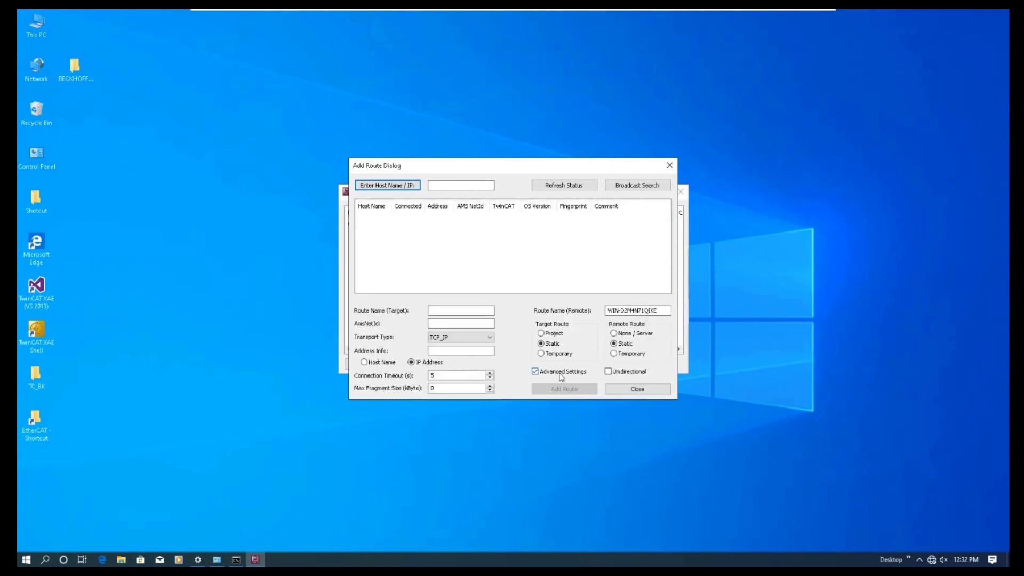
{"action": "left_click", "coordinate": [644, 185]}
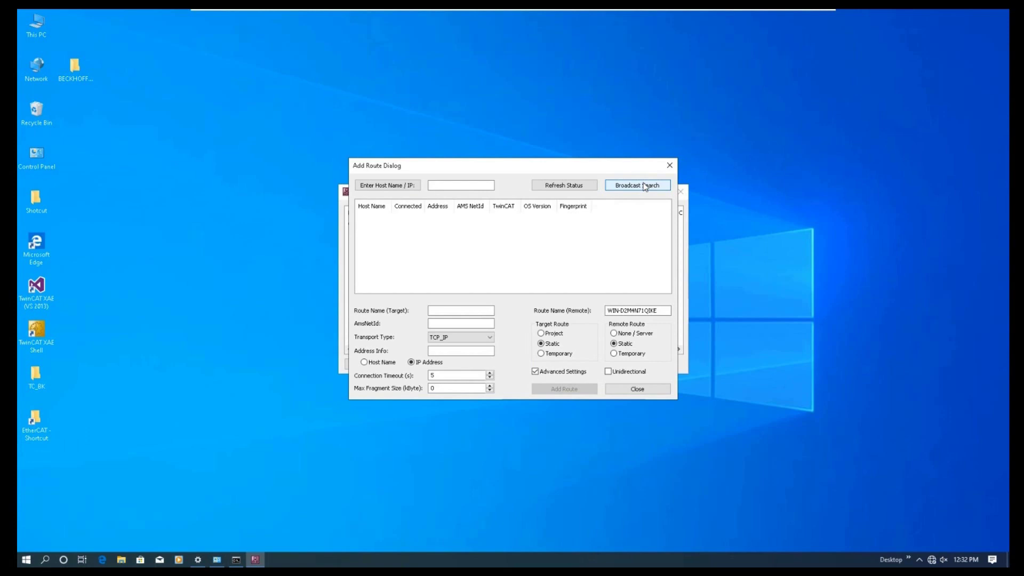
{"action": "left_click", "coordinate": [644, 187]}
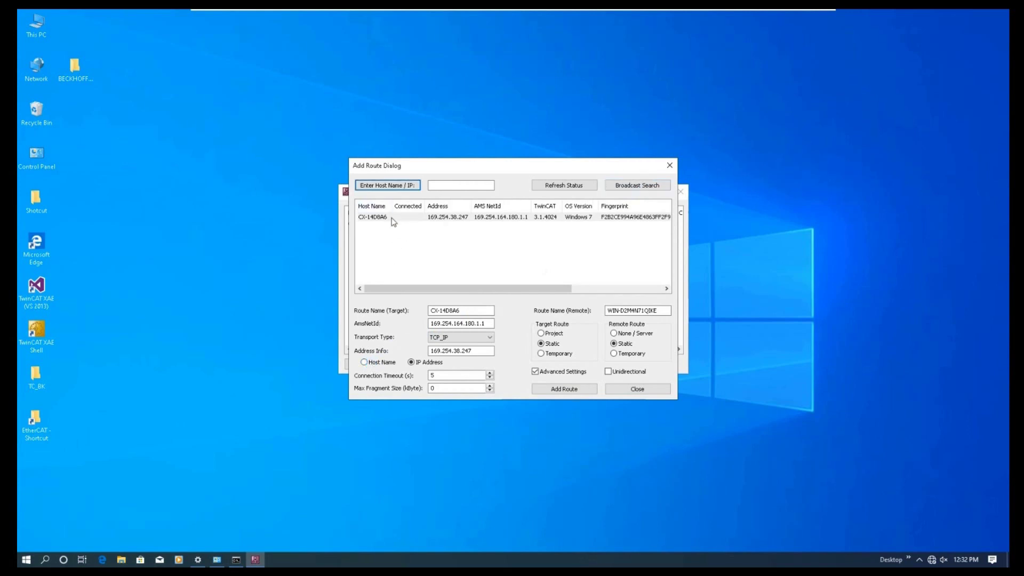
{"action": "left_click", "coordinate": [385, 218]}
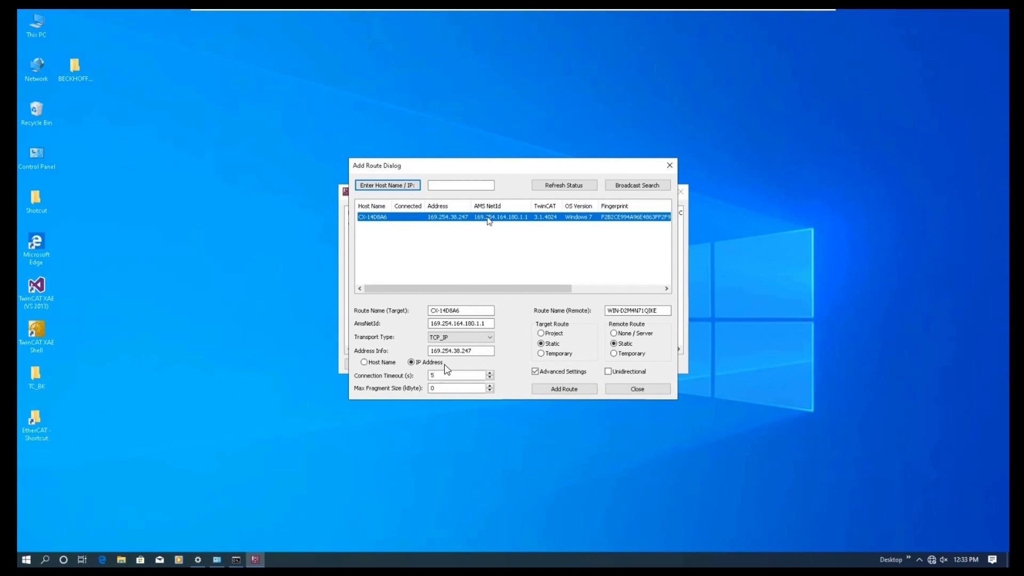
- Add a non-secure ADS route to CX-14D8A6 with the Administrator password, then close the route windows
{"action": "left_click", "coordinate": [580, 394]}
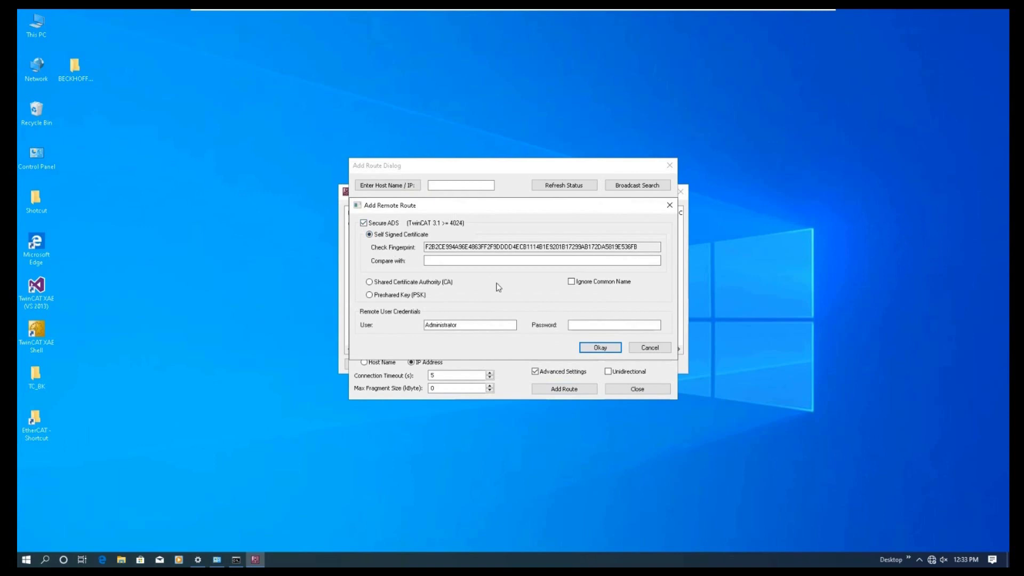
{"action": "left_click", "coordinate": [363, 223]}
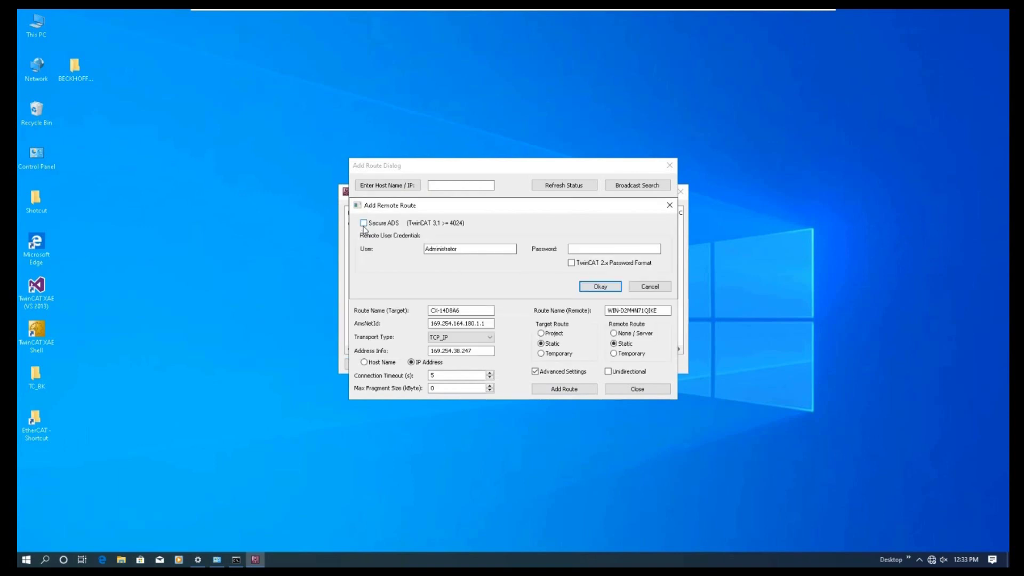
{"action": "left_click", "coordinate": [572, 250]}
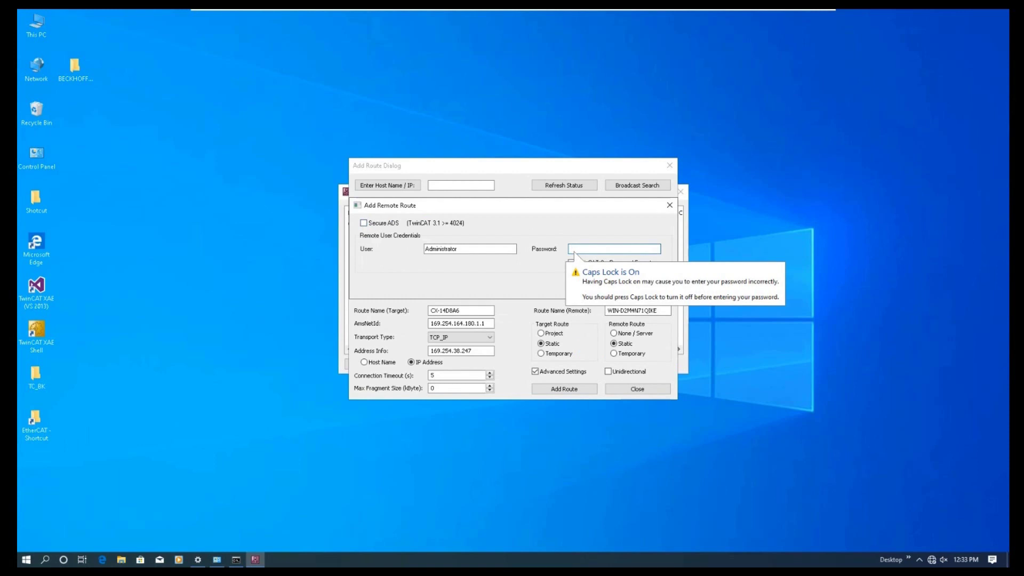
{"action": "type", "text": "1"}
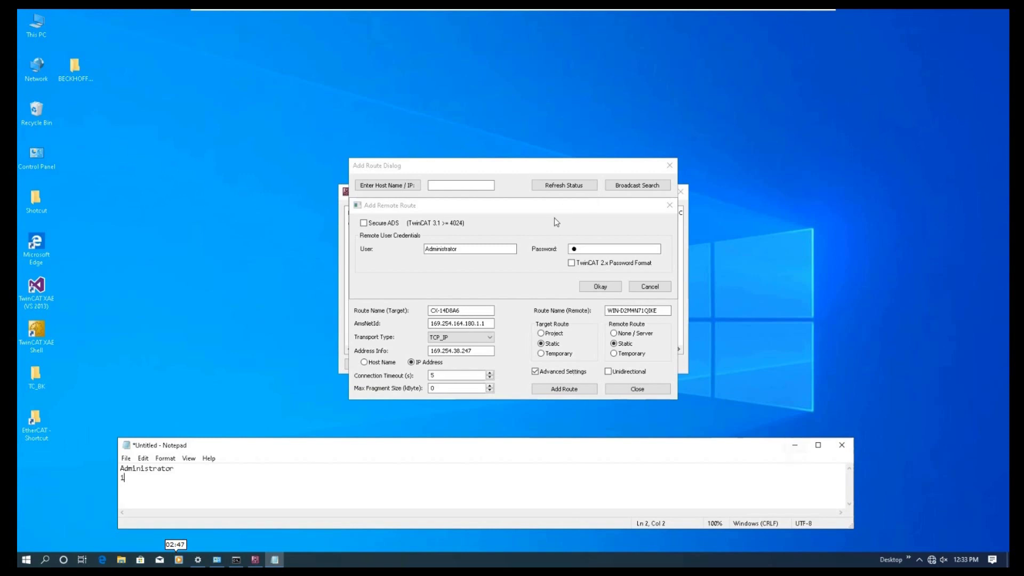
{"action": "left_click", "coordinate": [597, 287]}
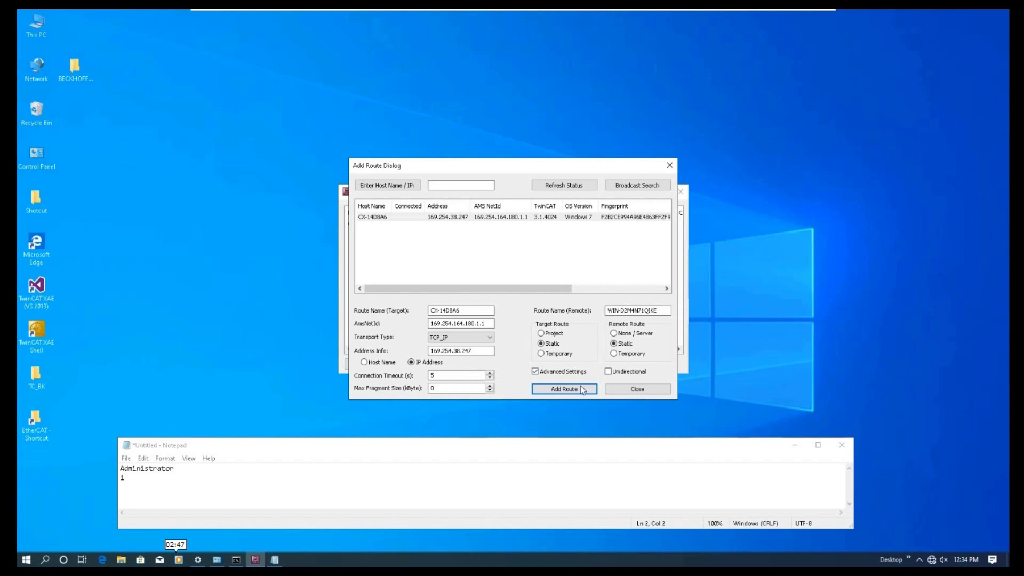
{"action": "left_click", "coordinate": [636, 392]}
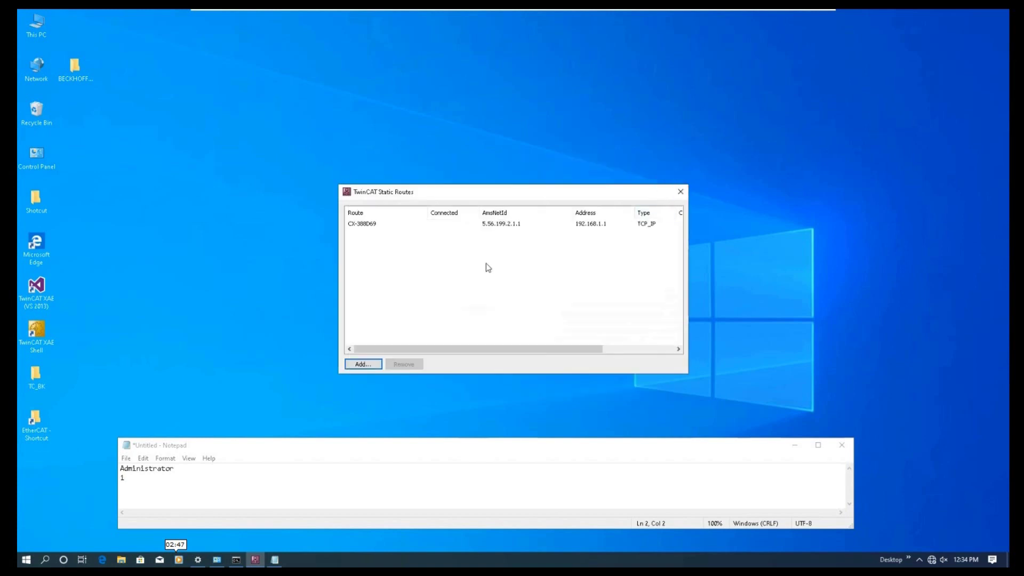
{"action": "left_click", "coordinate": [680, 192]}
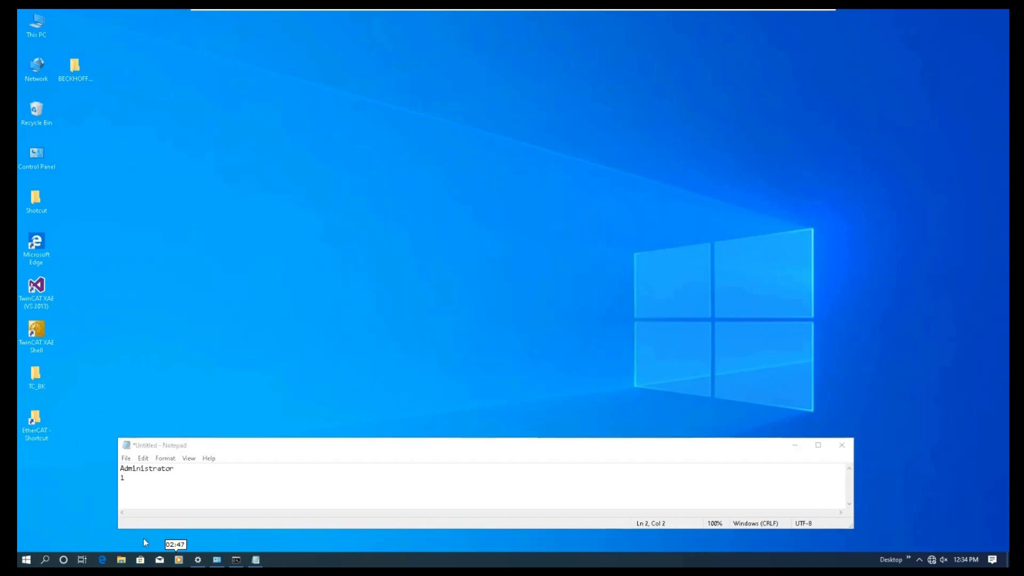
- Launch TwinCAT XAE Shell with administrator rights
{"action": "right_click", "coordinate": [35, 334]}
{"action": "left_click", "coordinate": [131, 127]}
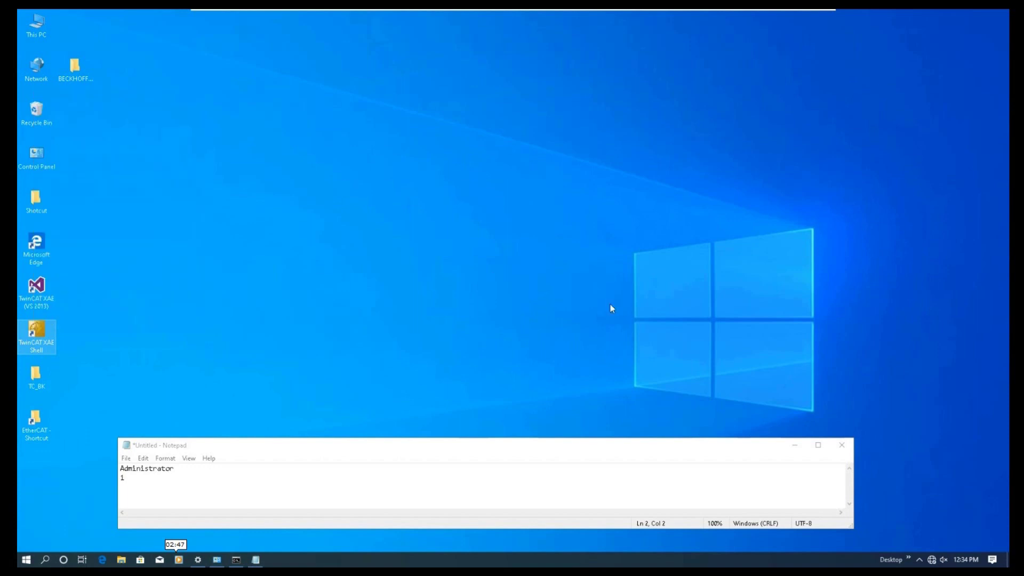
{"action": "left_click", "coordinate": [474, 349]}
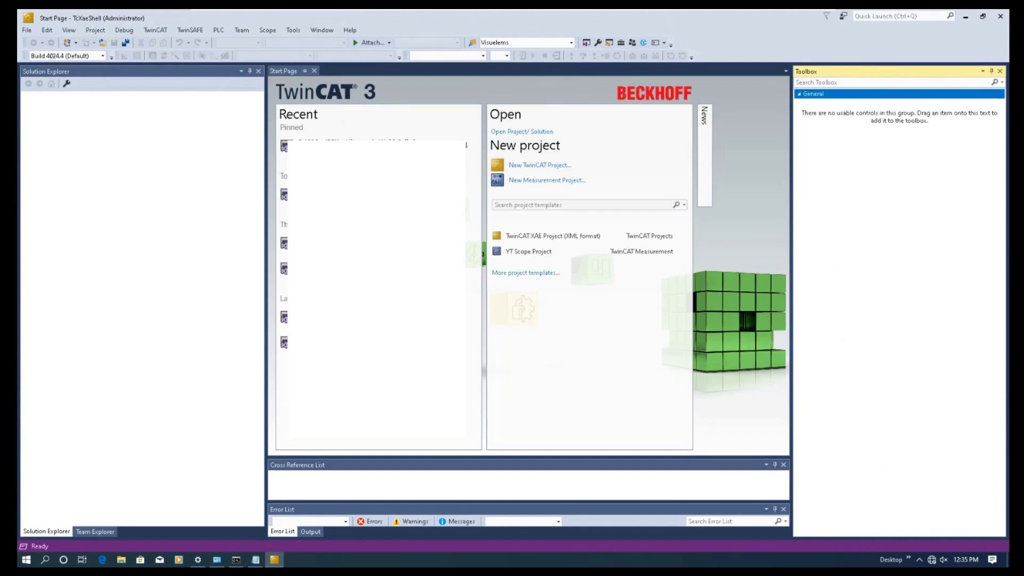
{"action": "left_click", "coordinate": [195, 185]}
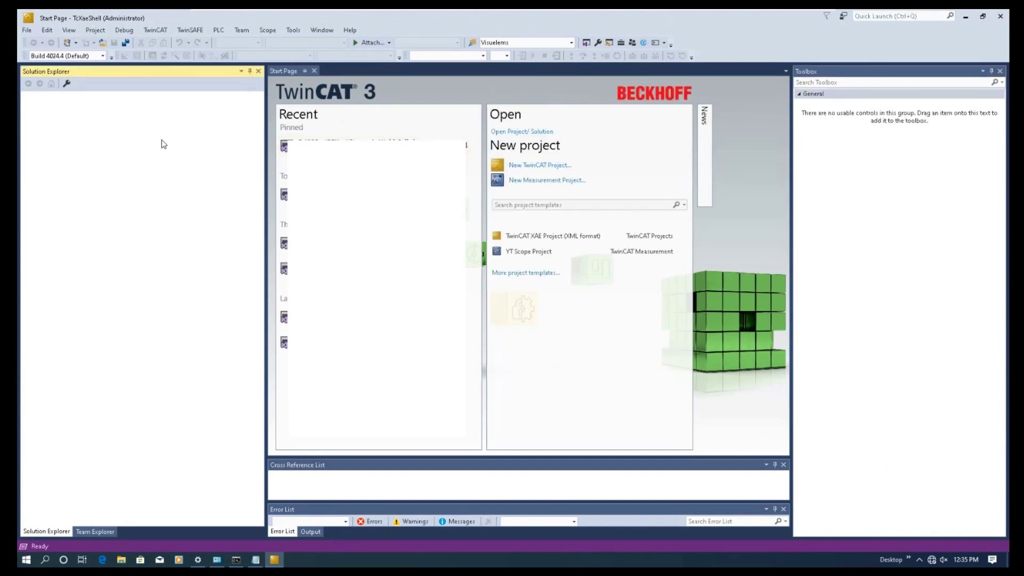
- Create a new TwinCAT XAE project named 'TwinCAT ProjectConnectionPLC'
{"action": "left_click", "coordinate": [26, 30]}
{"action": "mouse_move", "coordinate": [44, 42]}
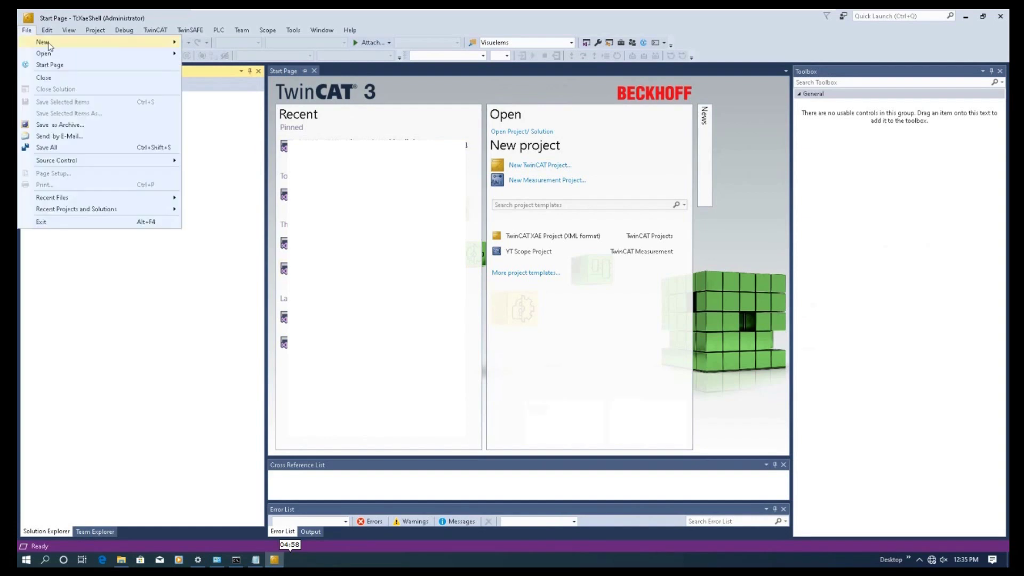
{"action": "left_click", "coordinate": [251, 87]}
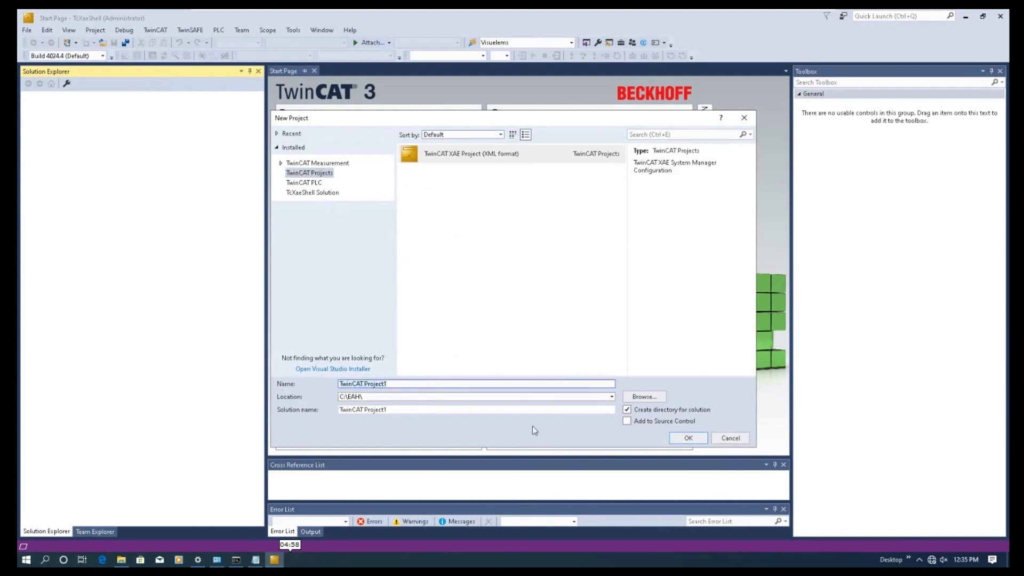
{"action": "key", "text": "BackSpace"}
{"action": "type", "text": "ConnectionP"}
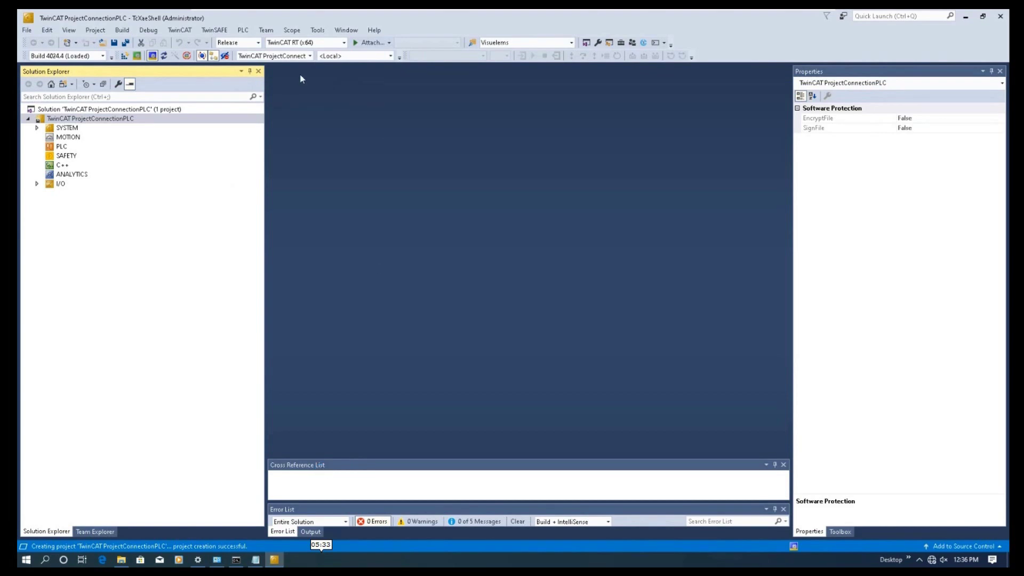
- Pick CX-14D8A6 as target, then run an Ethernet search from Choose Target System
{"action": "left_click", "coordinate": [350, 59]}
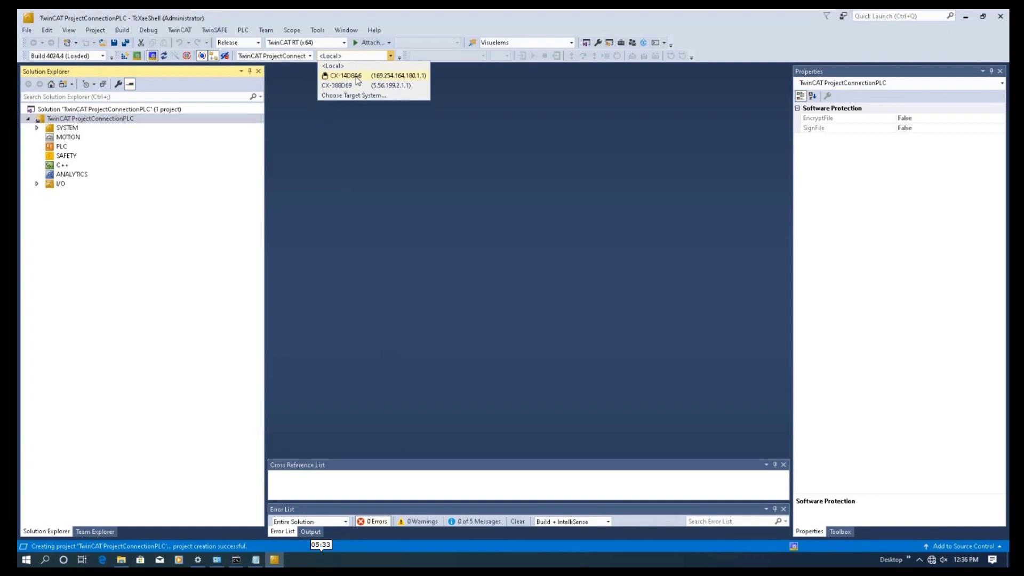
{"action": "left_click", "coordinate": [356, 78]}
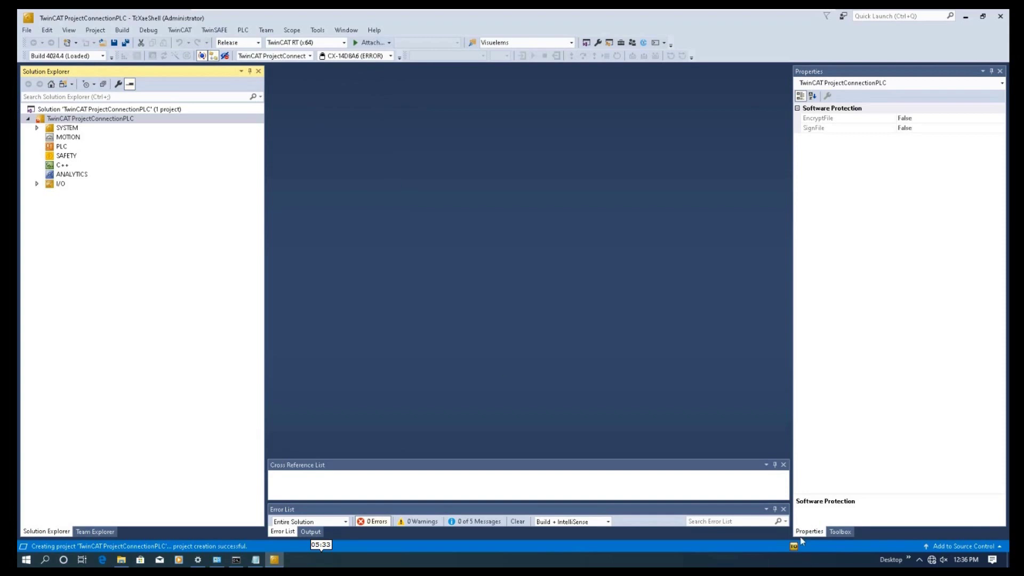
{"action": "left_click", "coordinate": [55, 187]}
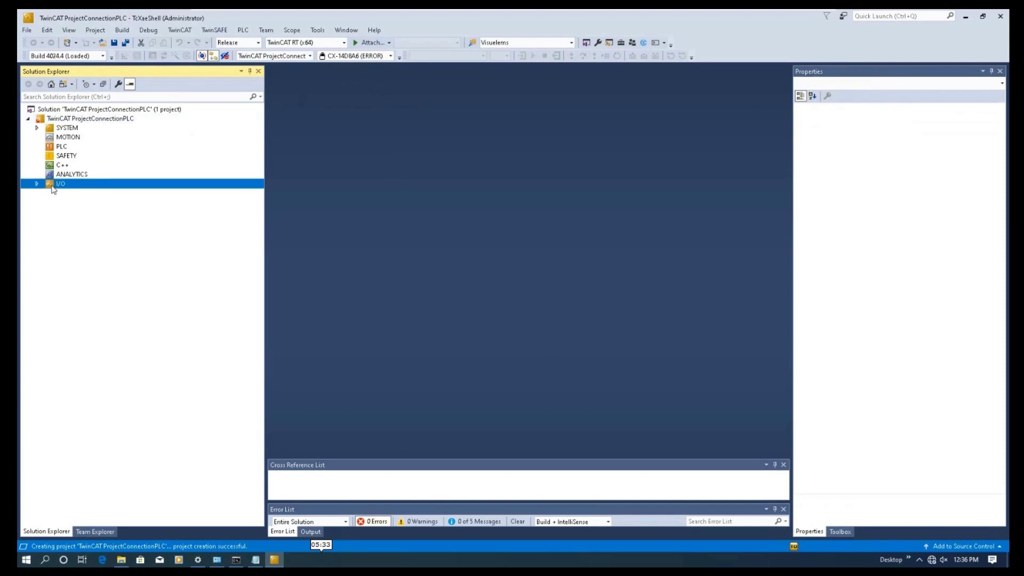
{"action": "left_click", "coordinate": [321, 56]}
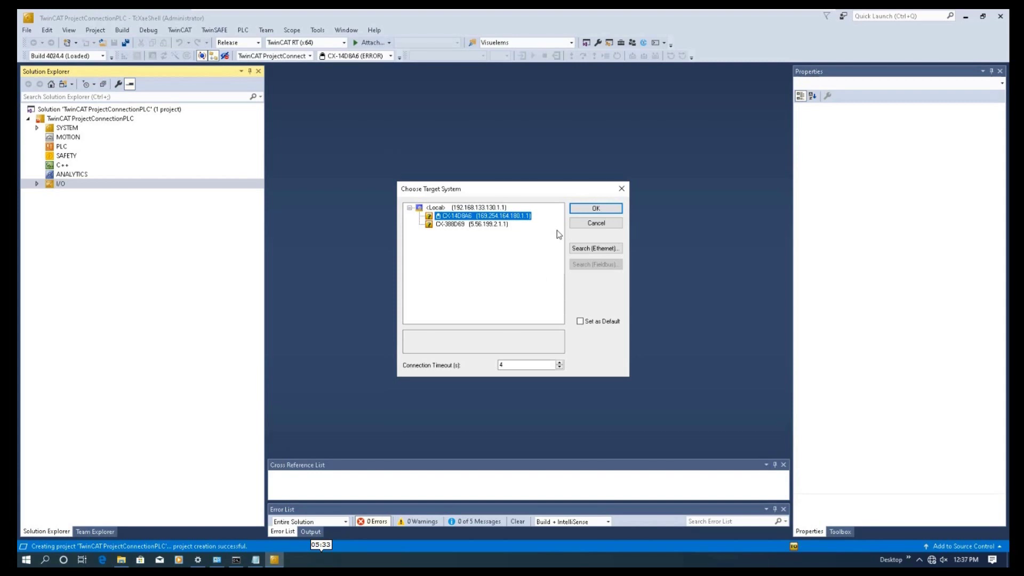
{"action": "left_click", "coordinate": [594, 248]}
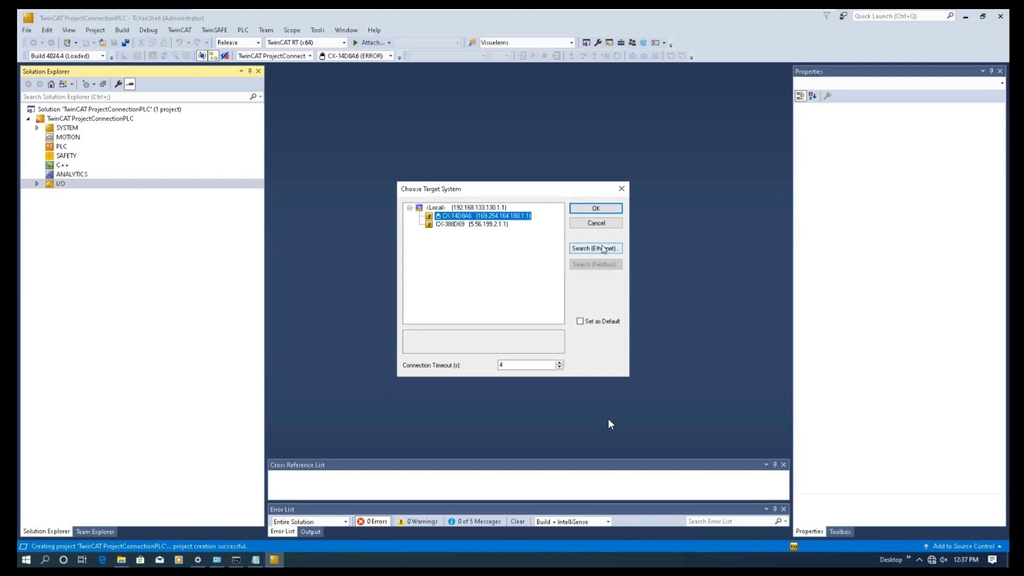
- Broadcast-search the network and select CX-14D8A6, addressed by its IP address
{"action": "left_click", "coordinate": [552, 323]}
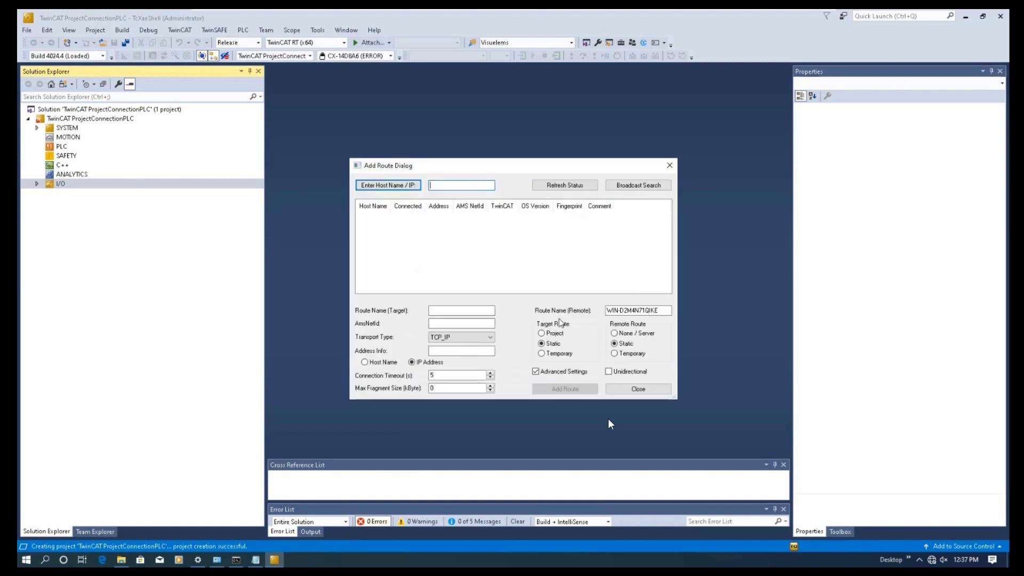
{"action": "left_click", "coordinate": [639, 188]}
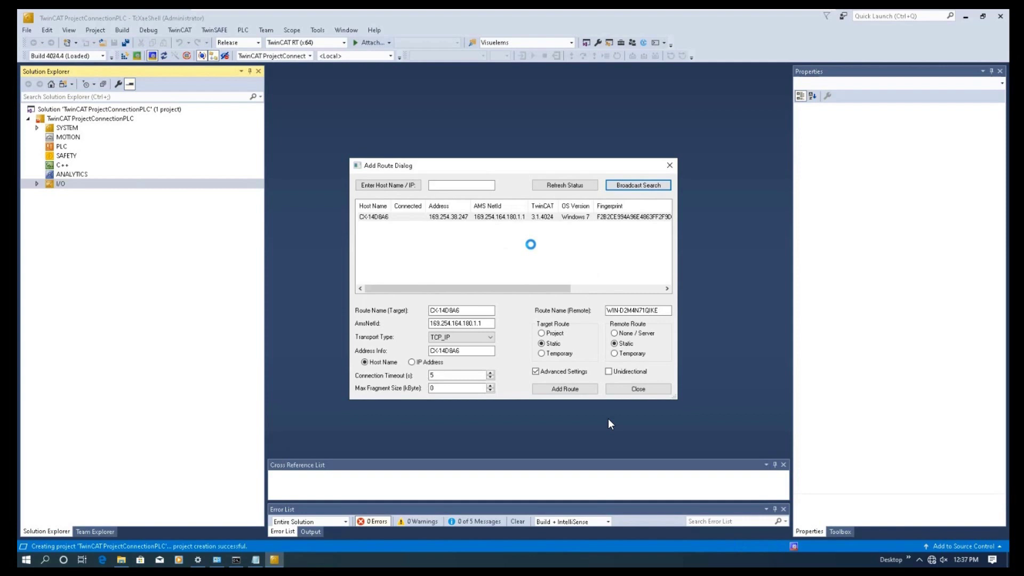
{"action": "left_click", "coordinate": [410, 217]}
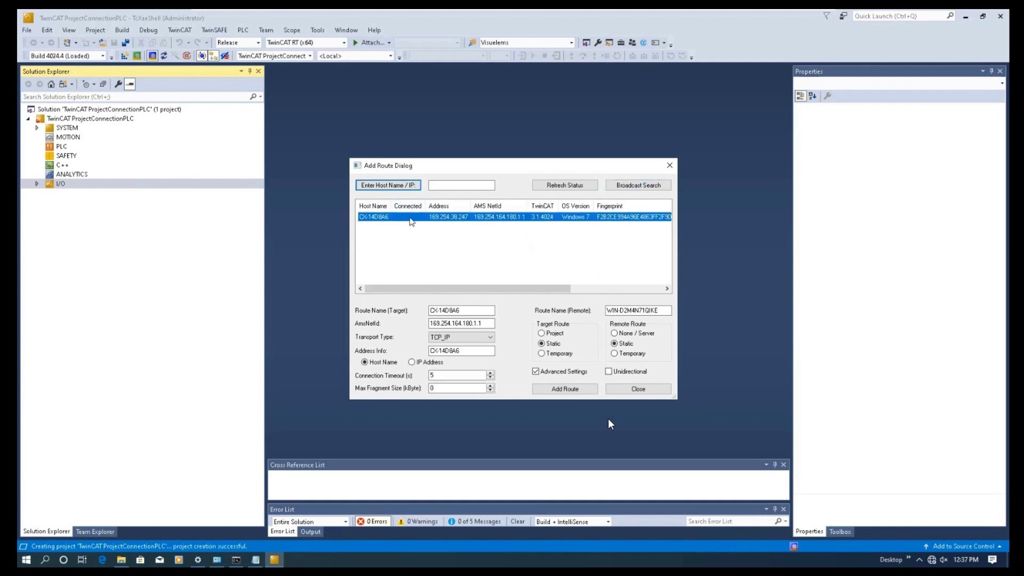
{"action": "left_click", "coordinate": [412, 363]}
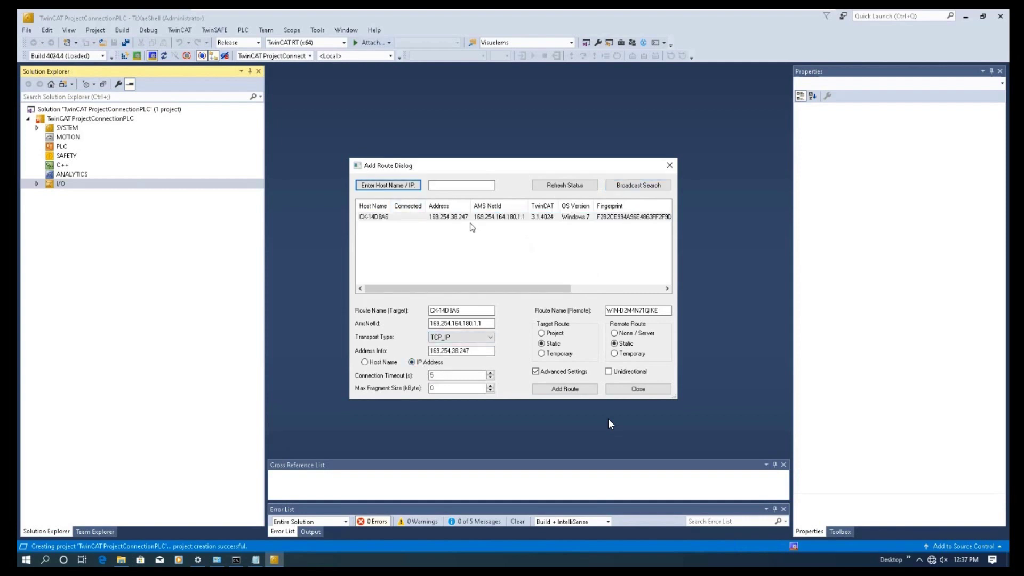
{"action": "left_click", "coordinate": [472, 218]}
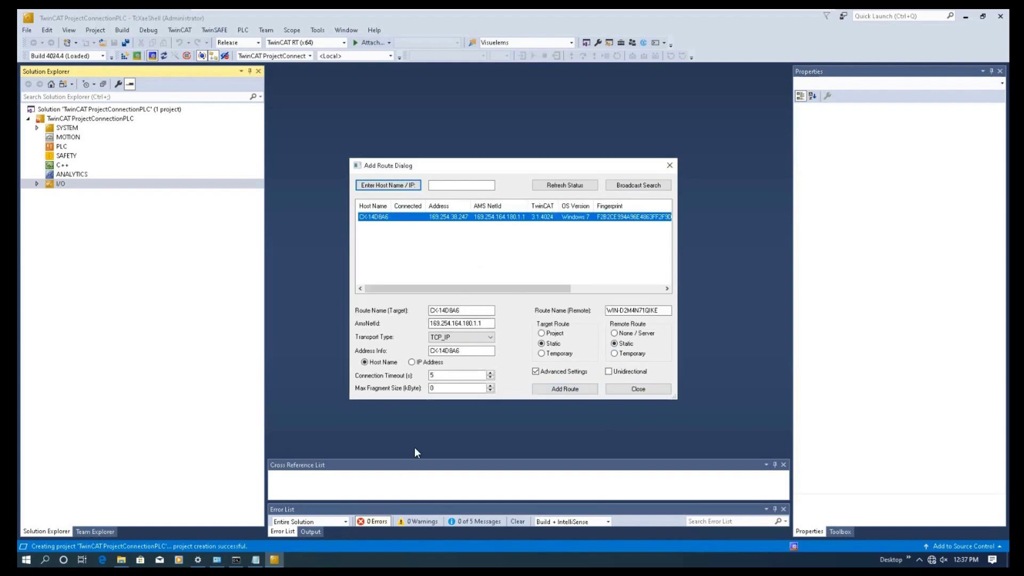
{"action": "left_click", "coordinate": [411, 363]}
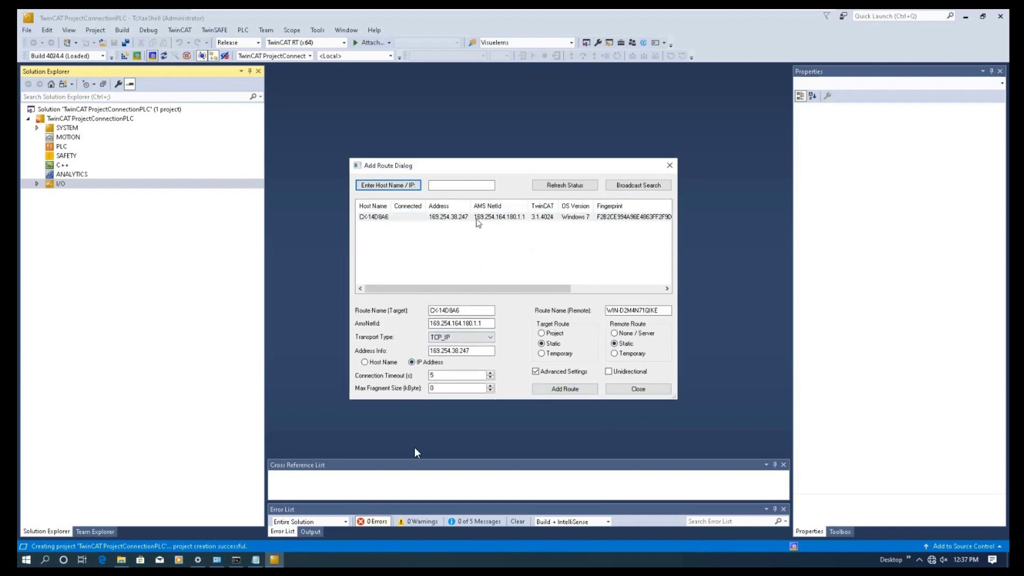
{"action": "left_click", "coordinate": [476, 217]}
- Add the route to CX-14D8A6 at 169.254.38.247 with the login password, then close
{"action": "left_click", "coordinate": [576, 390]}
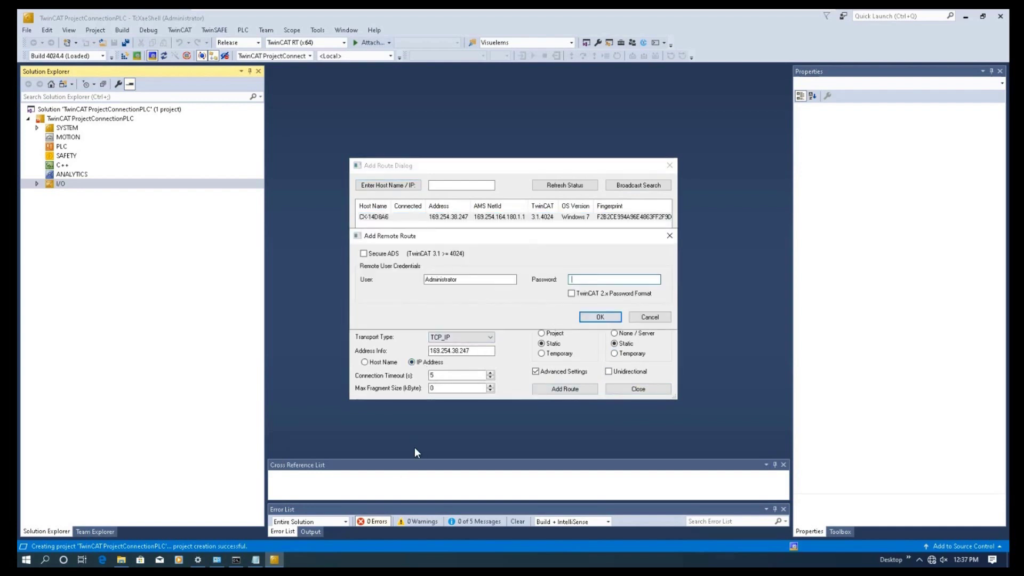
{"action": "left_click", "coordinate": [598, 317]}
{"action": "left_click", "coordinate": [476, 218]}
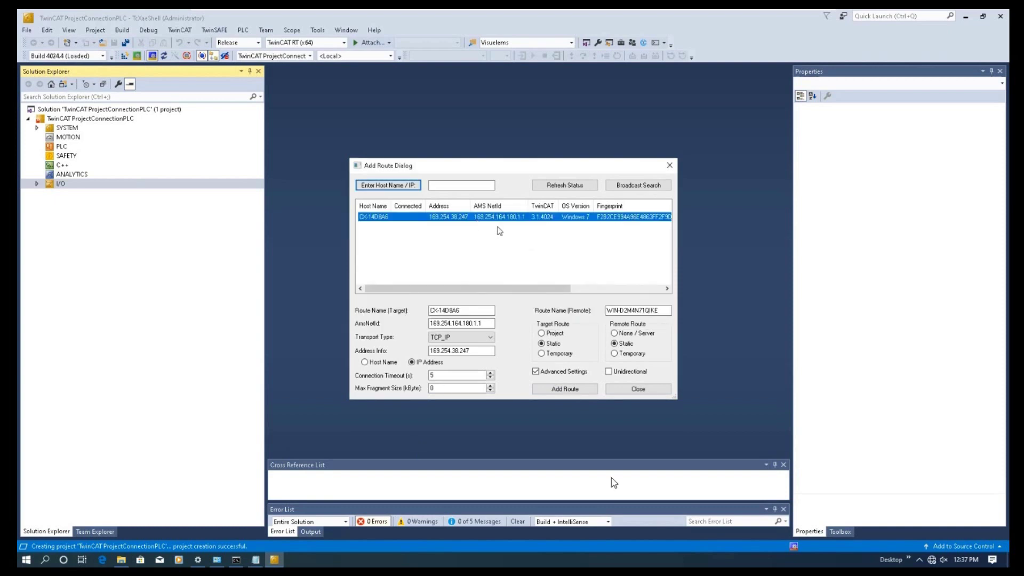
{"action": "left_click", "coordinate": [592, 394]}
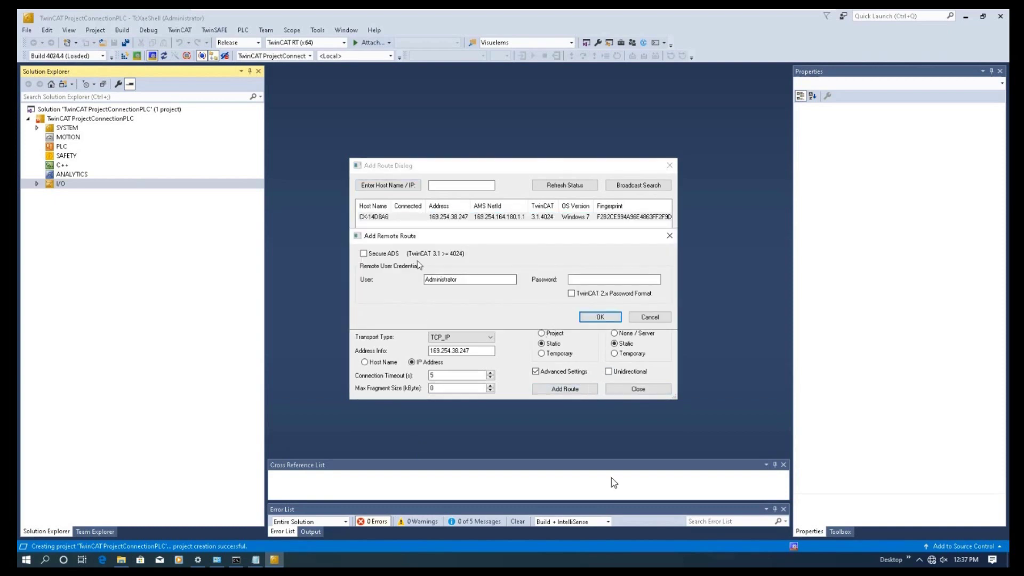
{"action": "key", "text": "Tab"}
{"action": "left_click", "coordinate": [597, 319]}
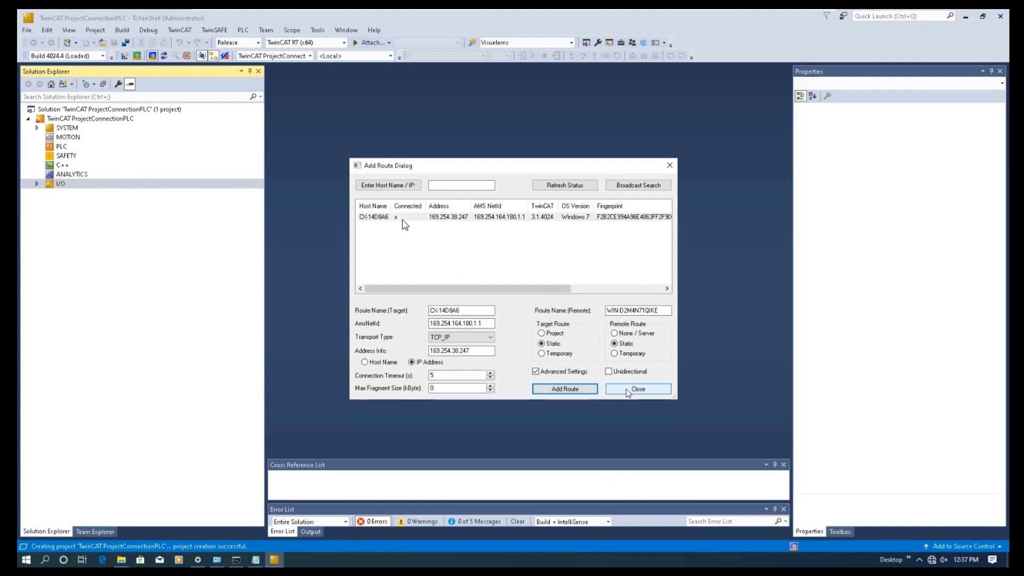
{"action": "left_click", "coordinate": [628, 392]}
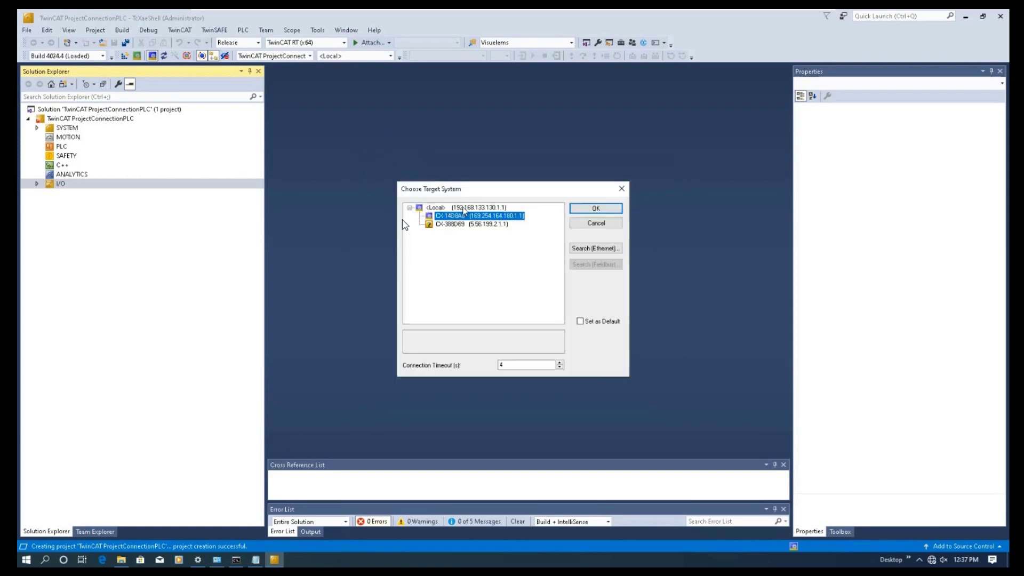
- Confirm CX-14D8A6 as target and accept switching the solution platform to TwinCAT RT (x86)
{"action": "left_click", "coordinate": [588, 217]}
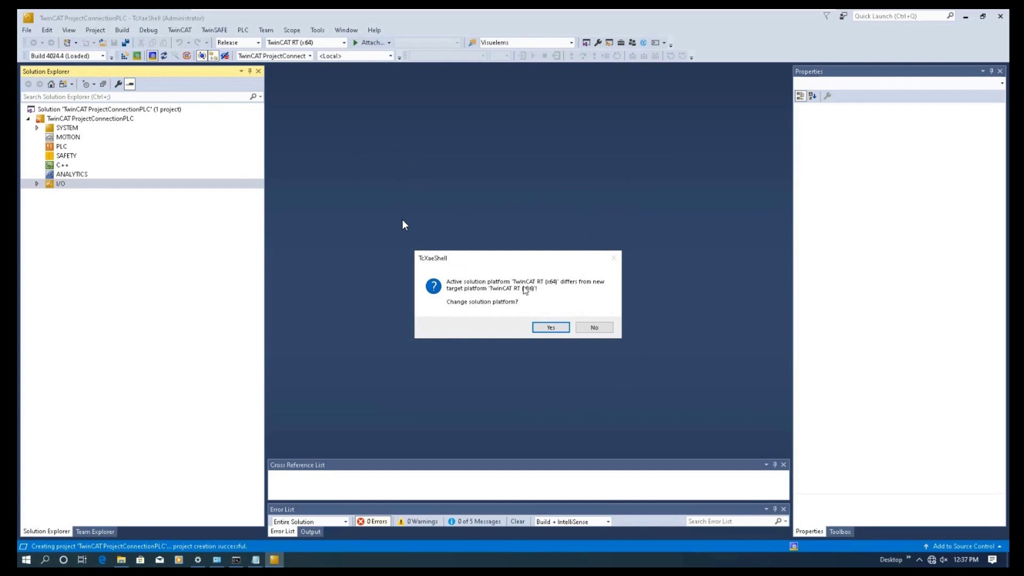
{"action": "left_click", "coordinate": [551, 328]}
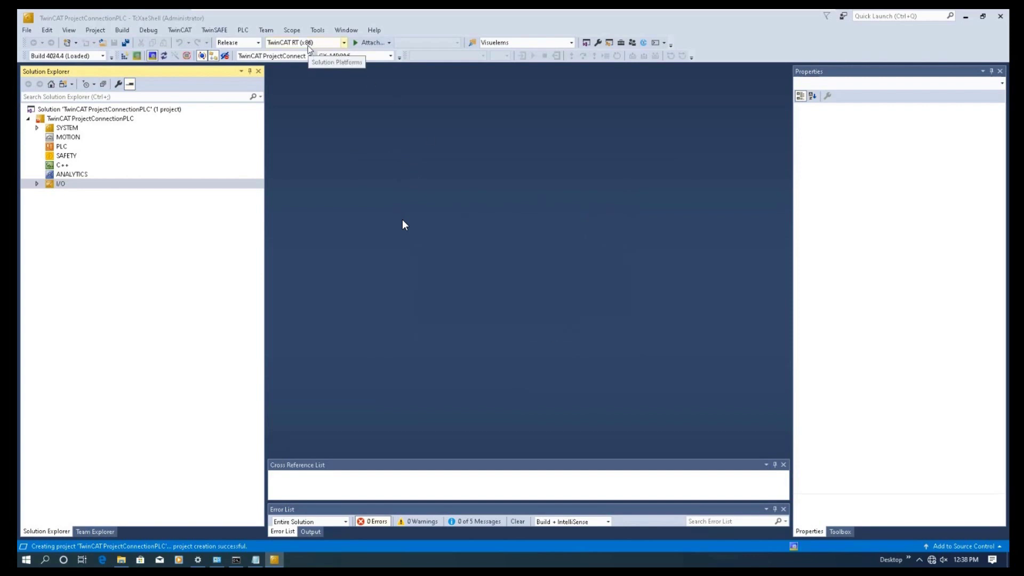
{"action": "left_click", "coordinate": [344, 45]}
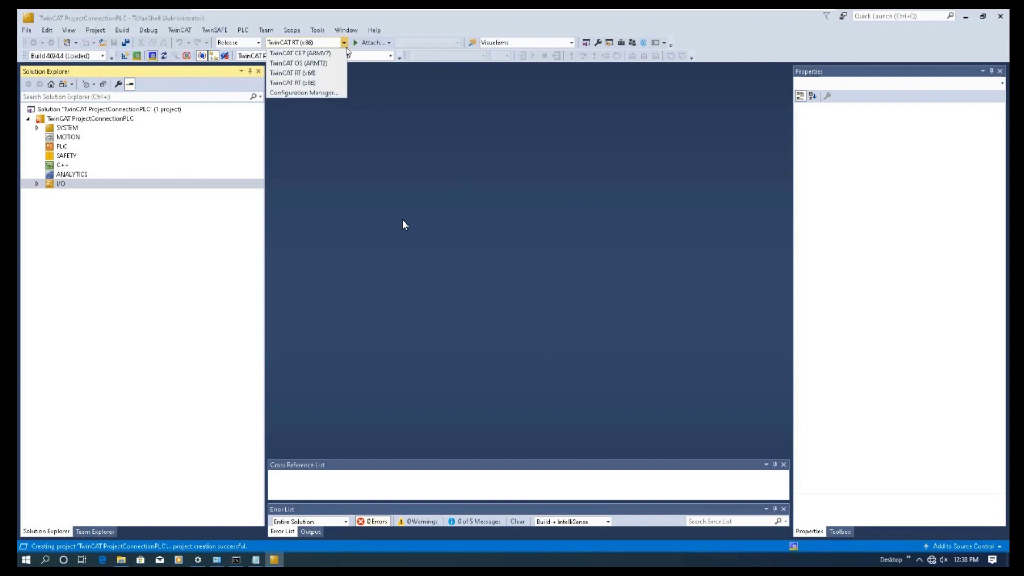
{"action": "left_click", "coordinate": [344, 45]}
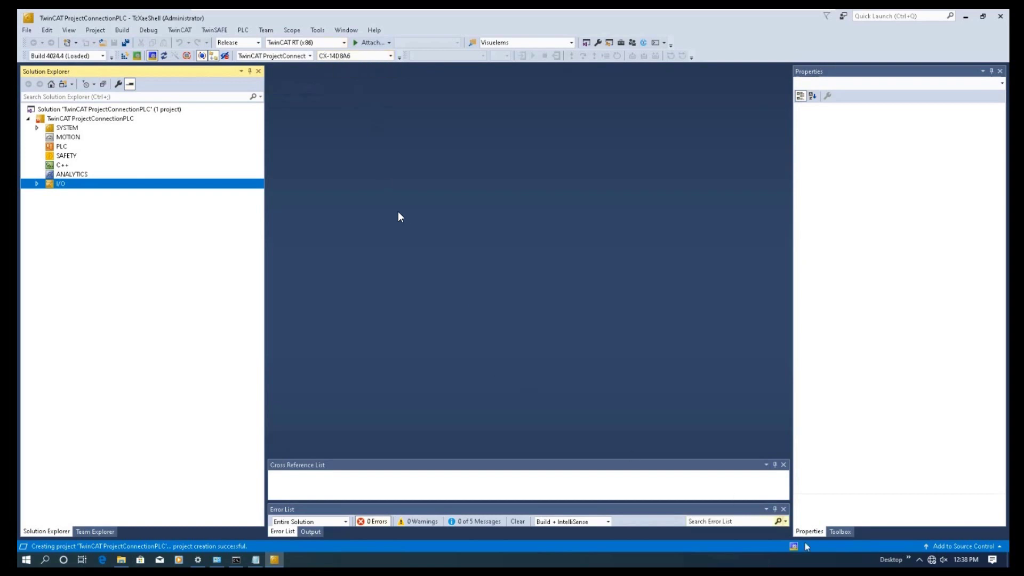
- Scan the CX-14D8A6 controller for I/O devices from the I/O Devices node
{"action": "left_click", "coordinate": [63, 193]}
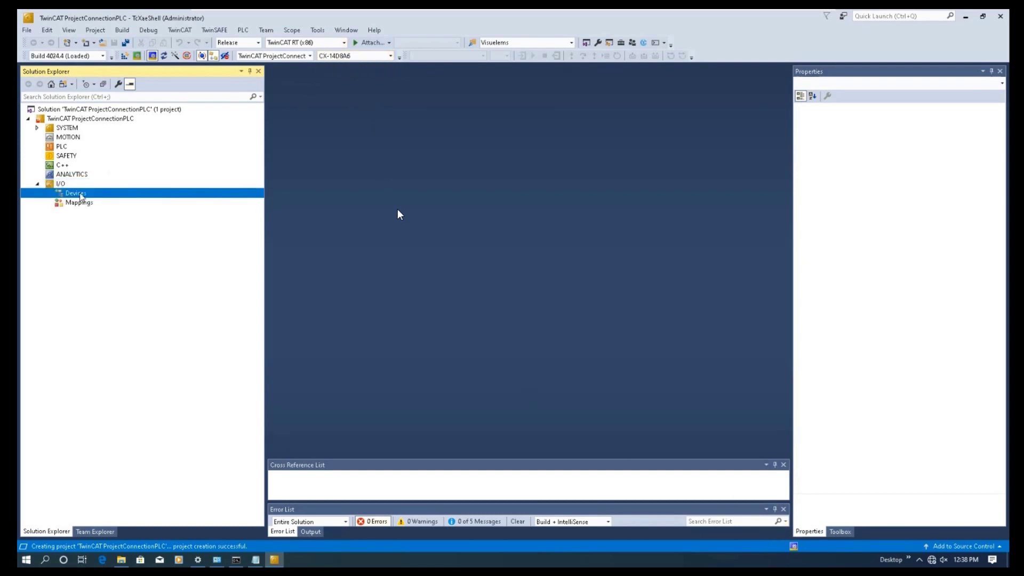
{"action": "right_click", "coordinate": [81, 196]}
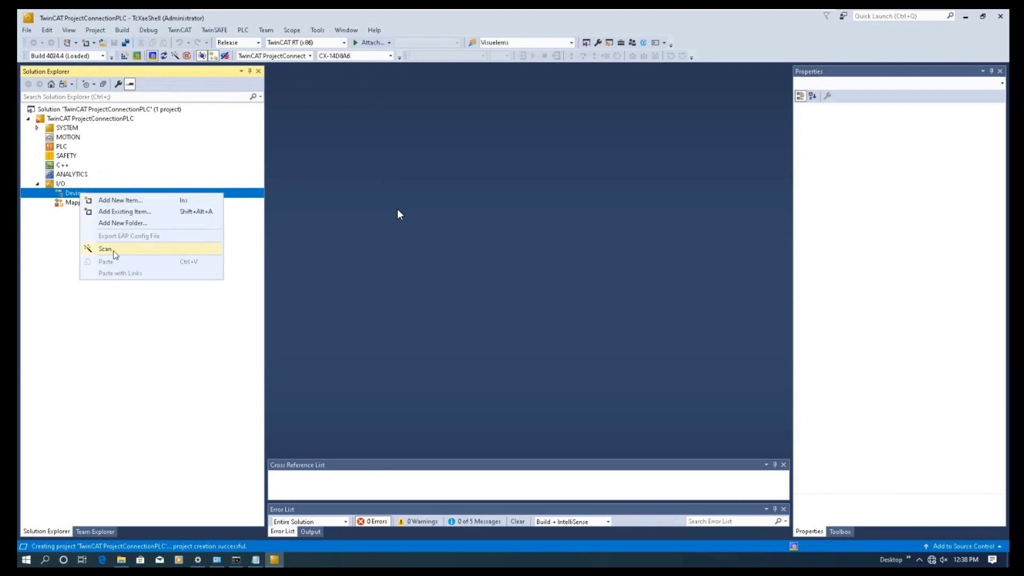
{"action": "left_click", "coordinate": [114, 251]}
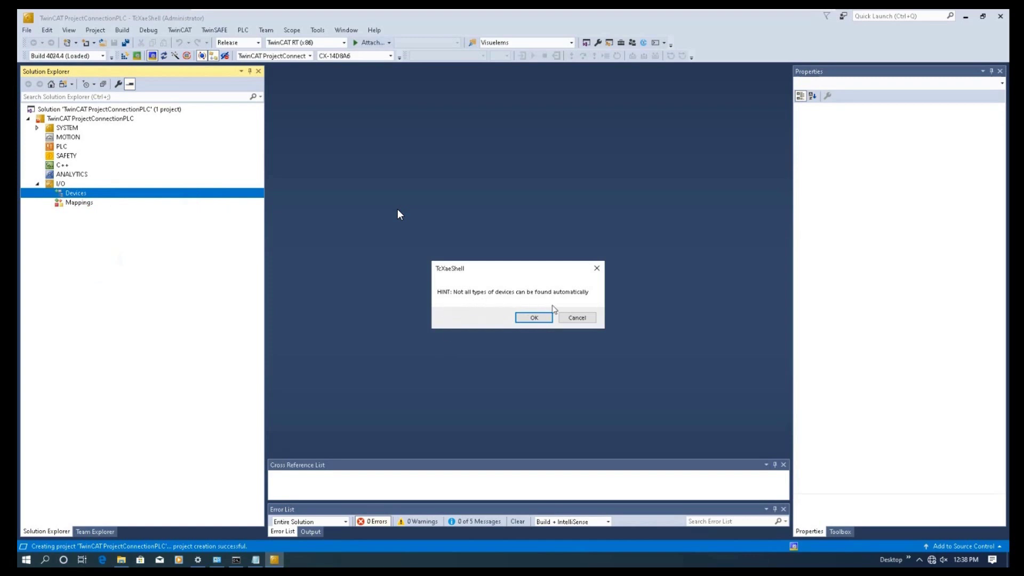
{"action": "left_click", "coordinate": [534, 317]}
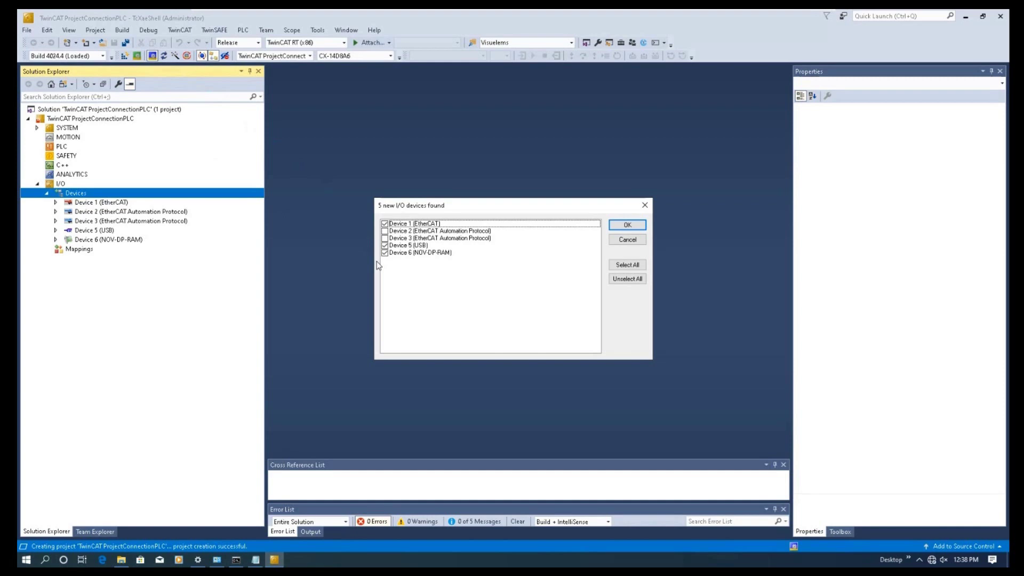
- Keep only Device 1 (EtherCAT) from the found devices and accept scanning it for boxes
{"action": "left_click", "coordinate": [385, 245]}
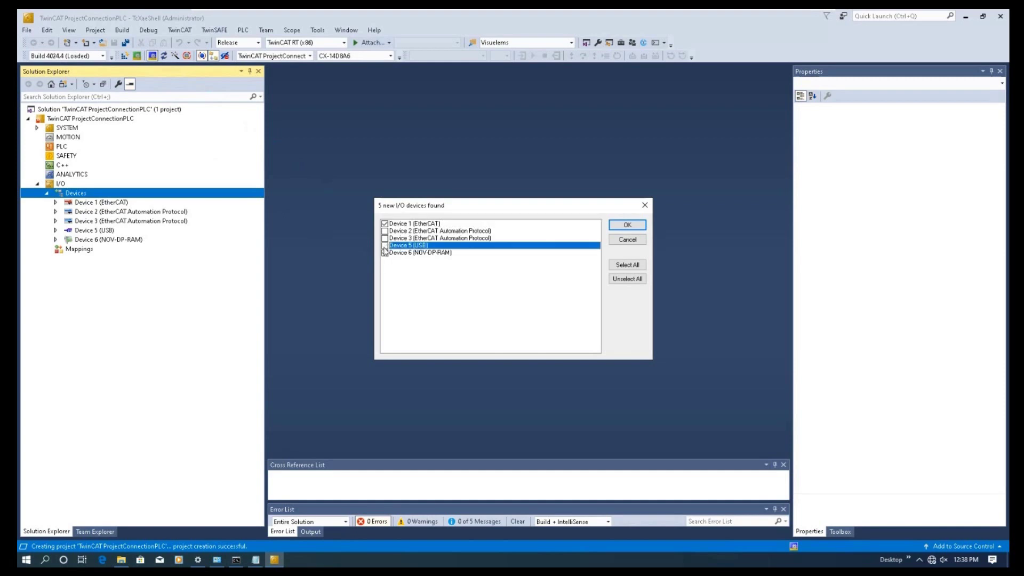
{"action": "left_click", "coordinate": [433, 227]}
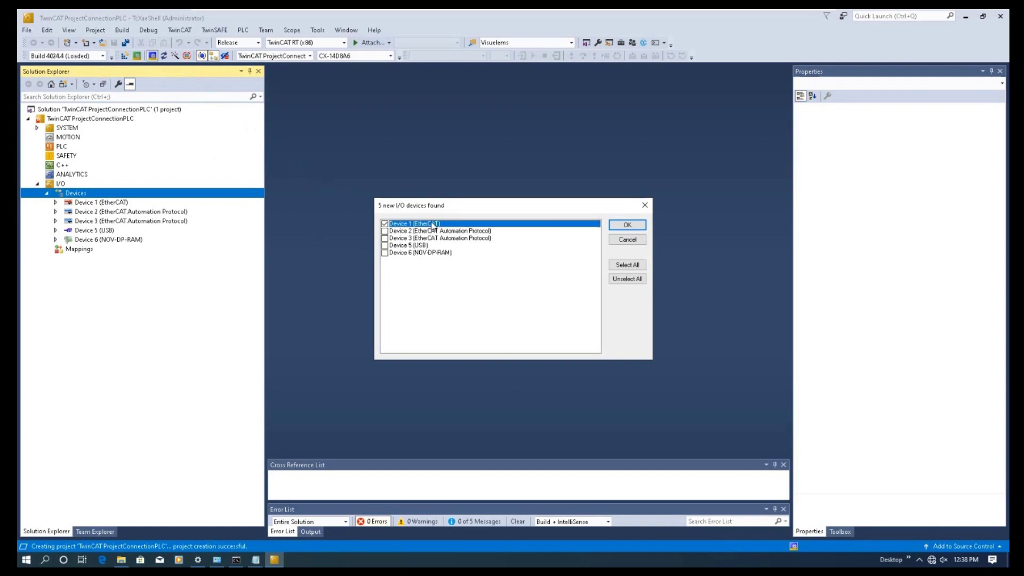
{"action": "left_click", "coordinate": [633, 227]}
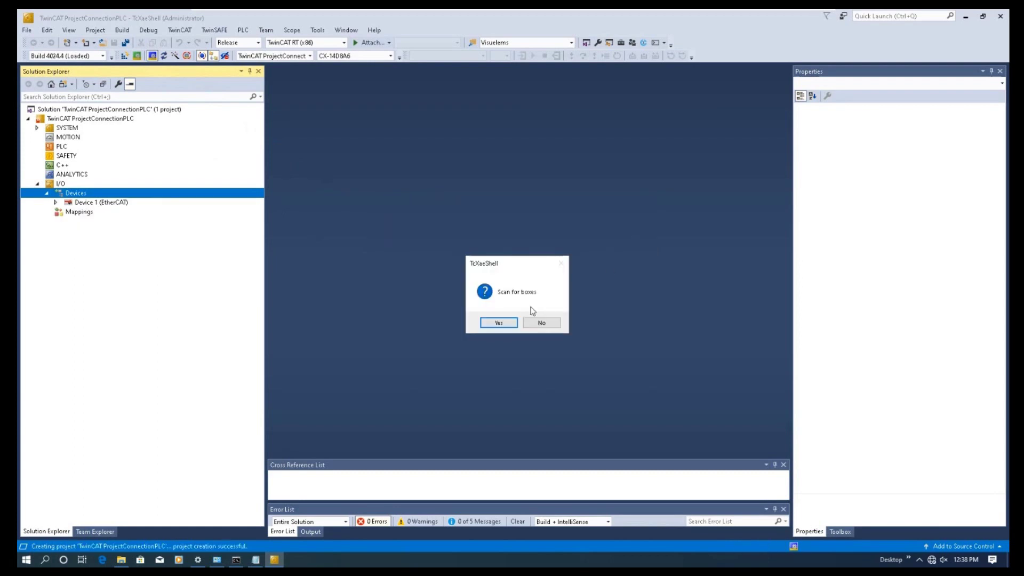
{"action": "left_click", "coordinate": [502, 323]}
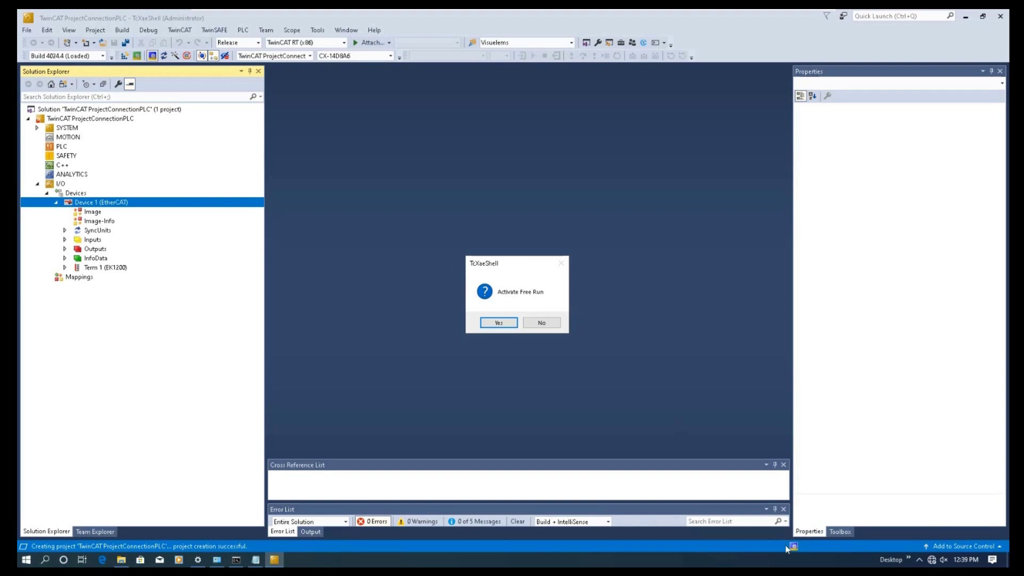
- Agree to activate Free Run for the scanned EtherCAT device
{"action": "left_click", "coordinate": [497, 324]}
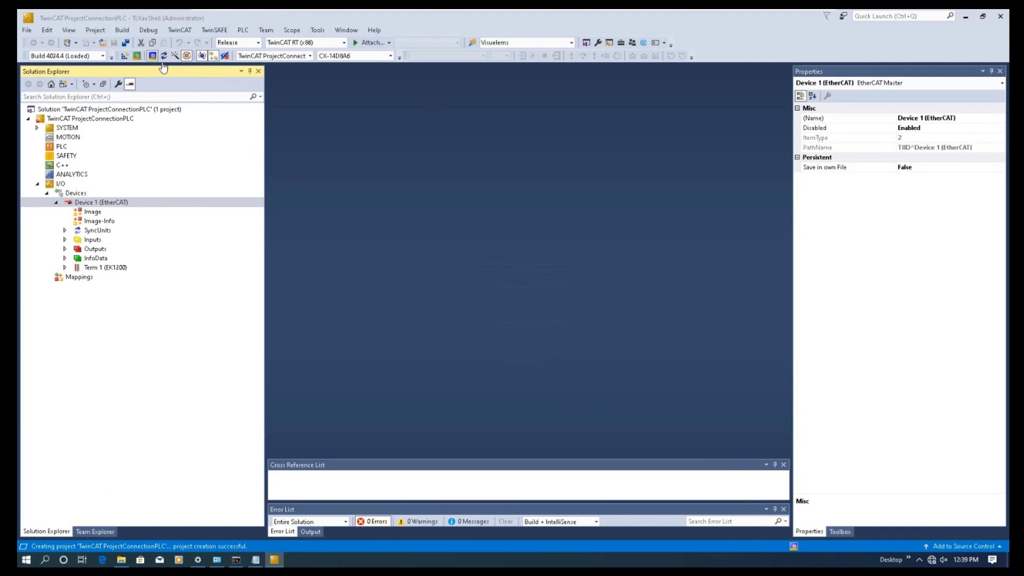
- Open Term 8 (EL3002) AI Standard Channel 1 Value and view its live online reading
{"action": "left_click", "coordinate": [65, 240]}
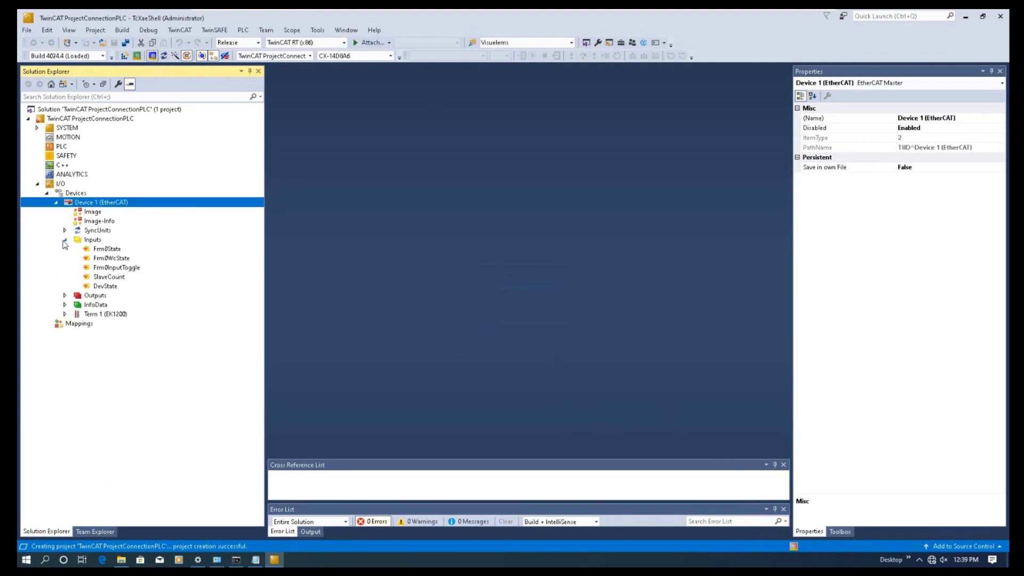
{"action": "left_click", "coordinate": [65, 314]}
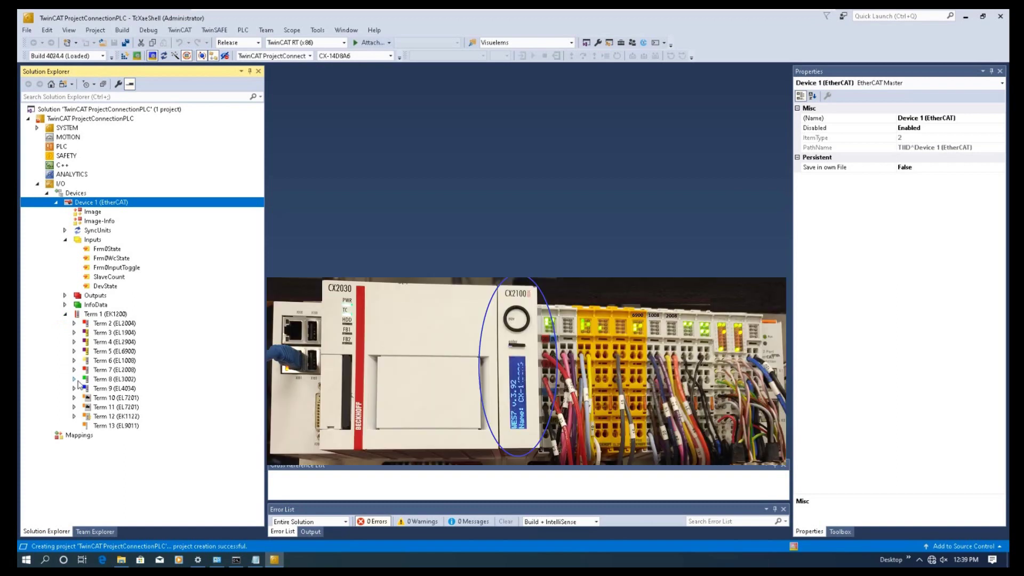
{"action": "left_click", "coordinate": [74, 379]}
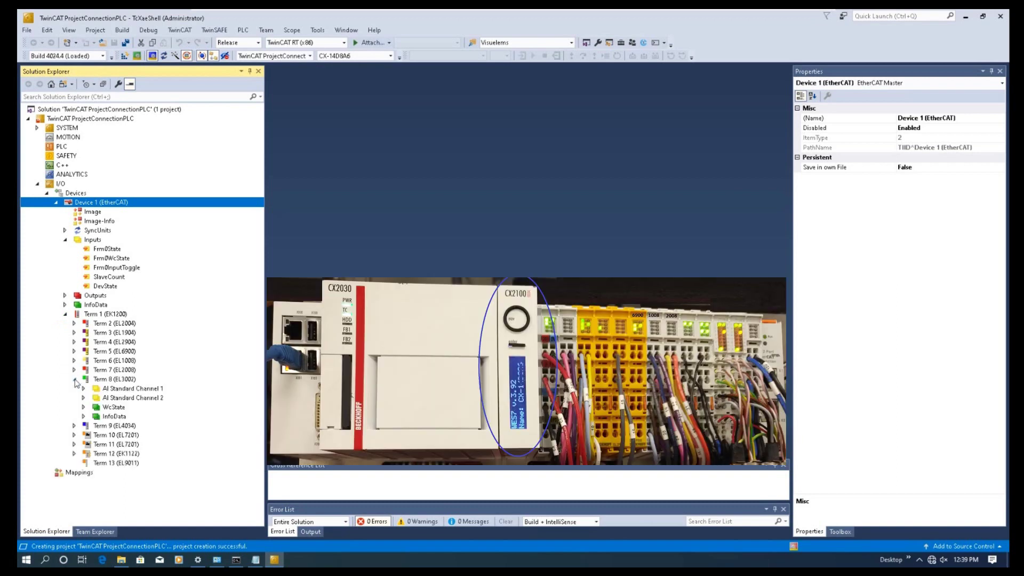
{"action": "left_click", "coordinate": [84, 388]}
{"action": "double_click", "coordinate": [118, 408]}
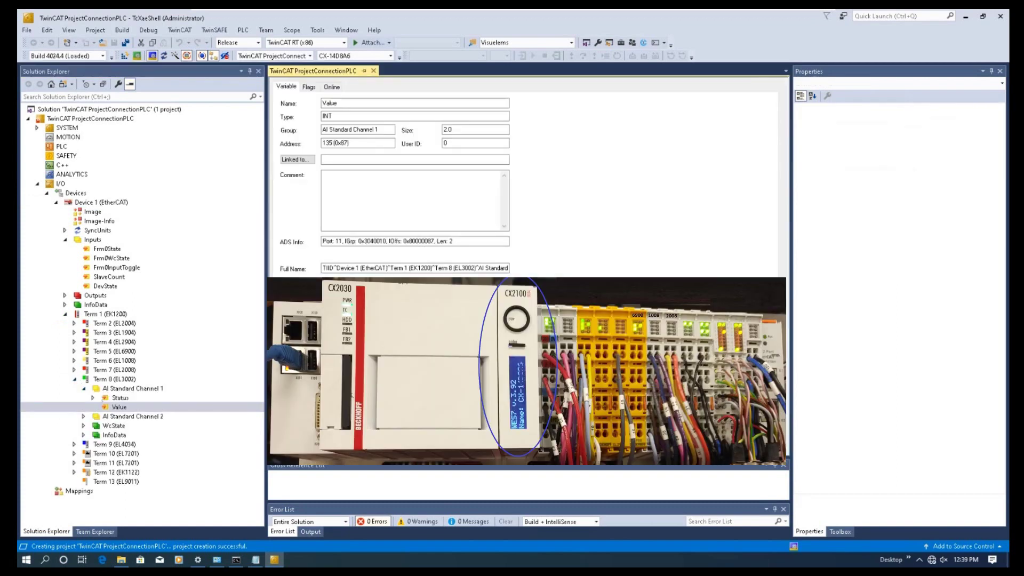
{"action": "left_click", "coordinate": [332, 87]}
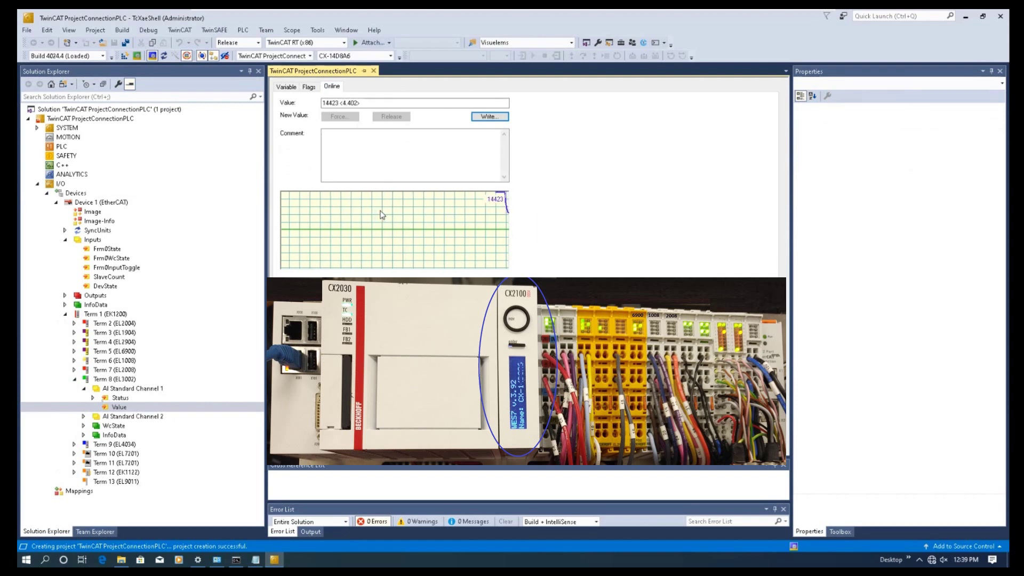
{"action": "left_click", "coordinate": [286, 87]}
{"action": "left_click", "coordinate": [331, 87]}
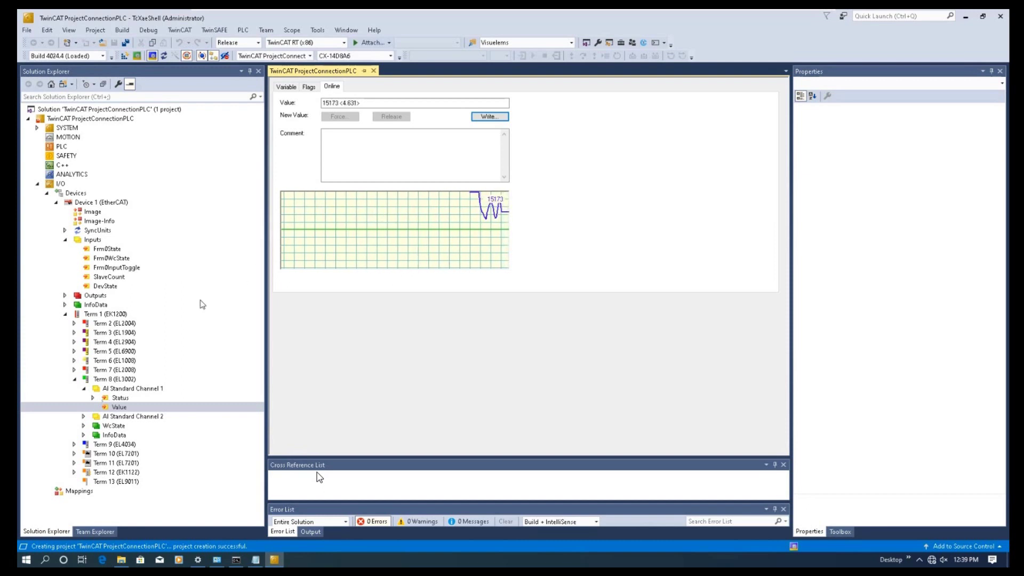
- Inspect Term 3 (EL1904), then watch Term 6 (EL1008) Channel 1 Input's live value
{"action": "left_click", "coordinate": [74, 332]}
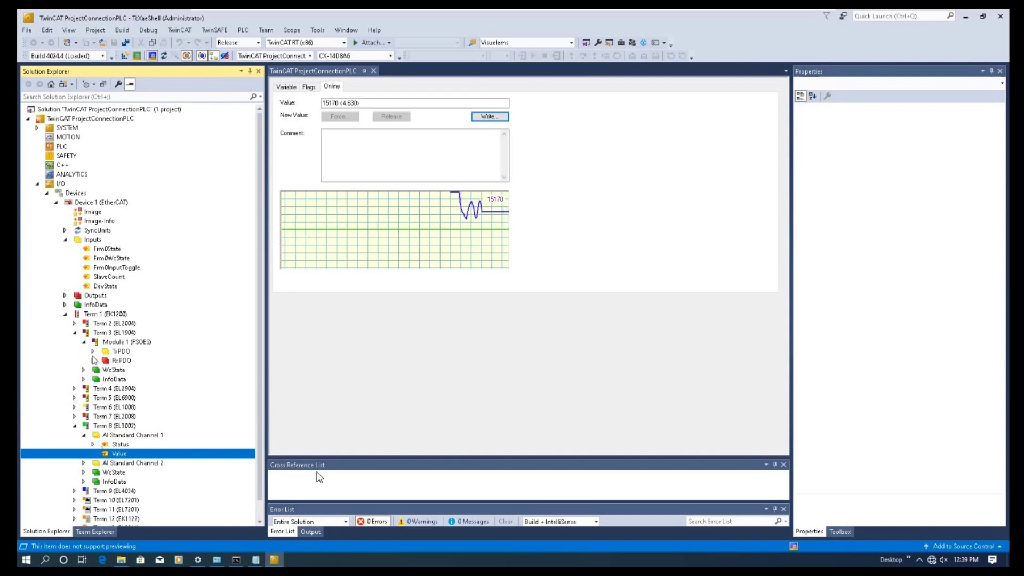
{"action": "left_click", "coordinate": [93, 352]}
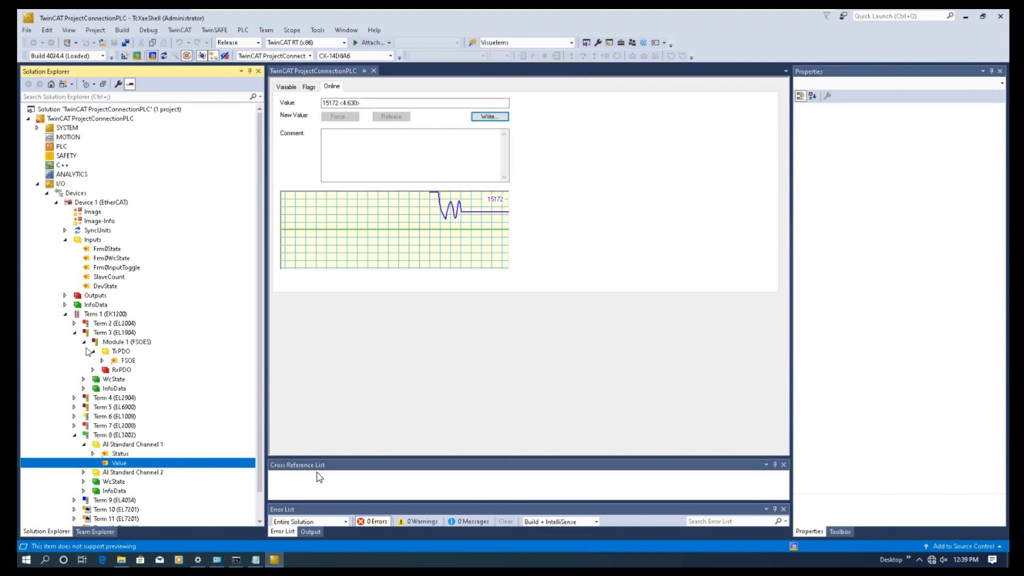
{"action": "left_click", "coordinate": [74, 333]}
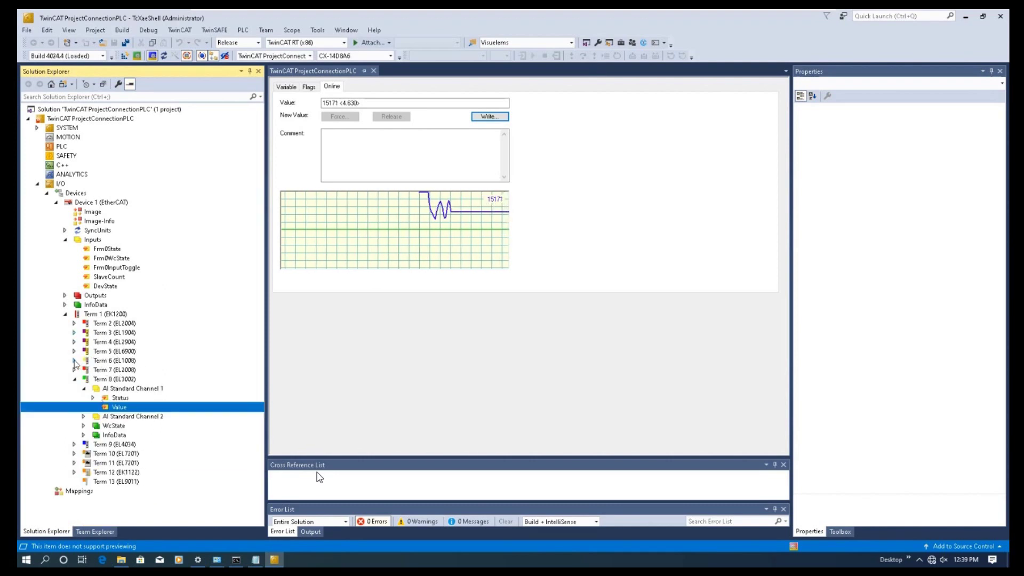
{"action": "left_click", "coordinate": [74, 361]}
{"action": "left_click", "coordinate": [83, 369]}
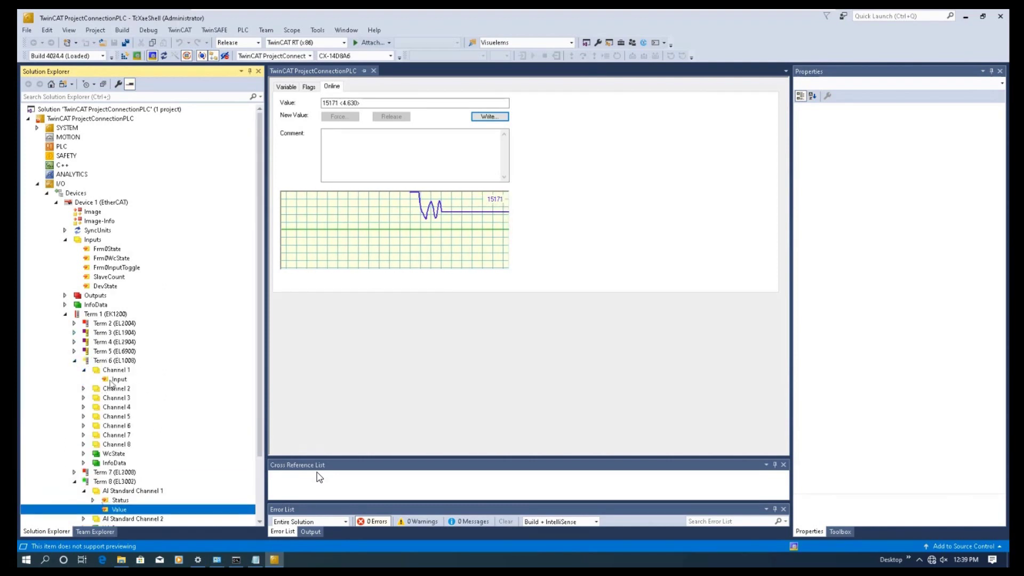
{"action": "left_click", "coordinate": [119, 379]}
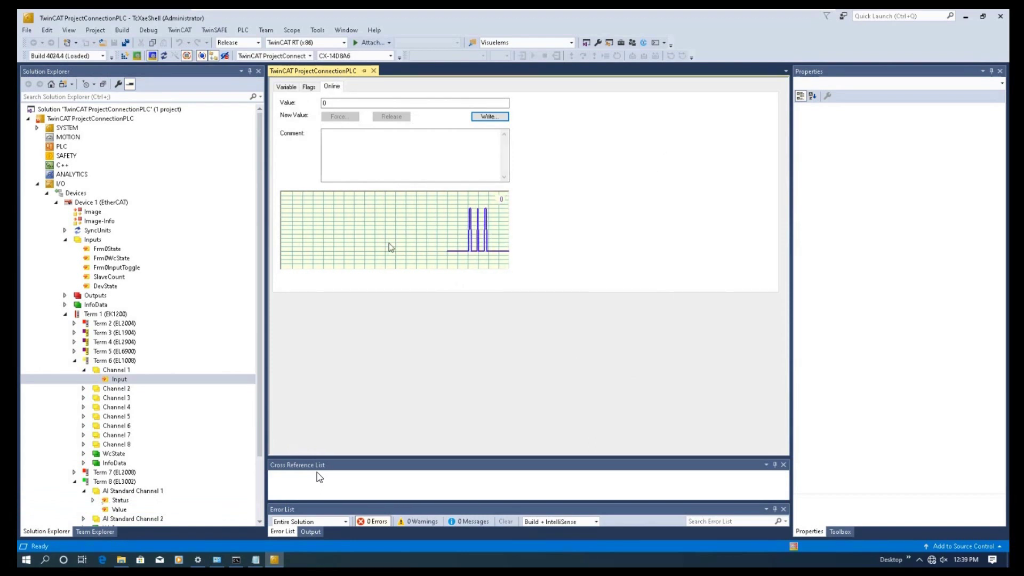
- Open the SYSTEM settings node in the solution tree
{"action": "double_click", "coordinate": [67, 127]}
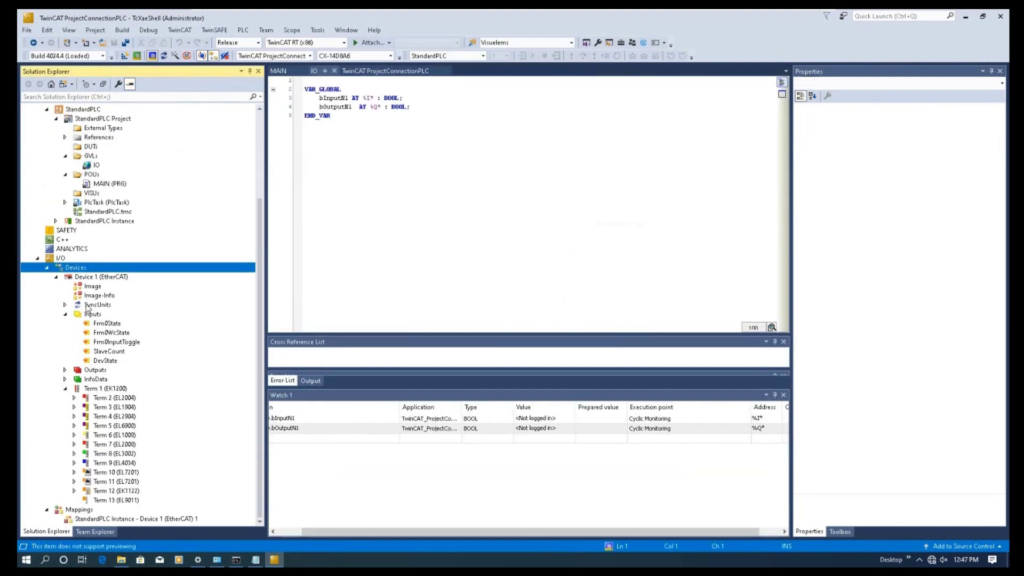
- Rescan Device 1 and acknowledge the 'Configuration is identical' message
{"action": "left_click", "coordinate": [56, 277]}
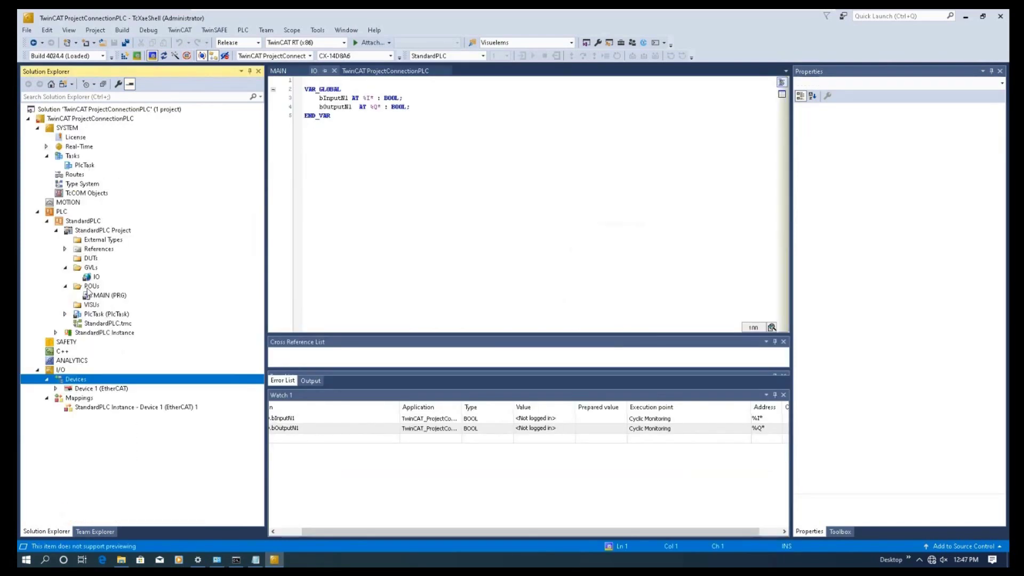
{"action": "right_click", "coordinate": [89, 391]}
{"action": "left_click", "coordinate": [159, 285]}
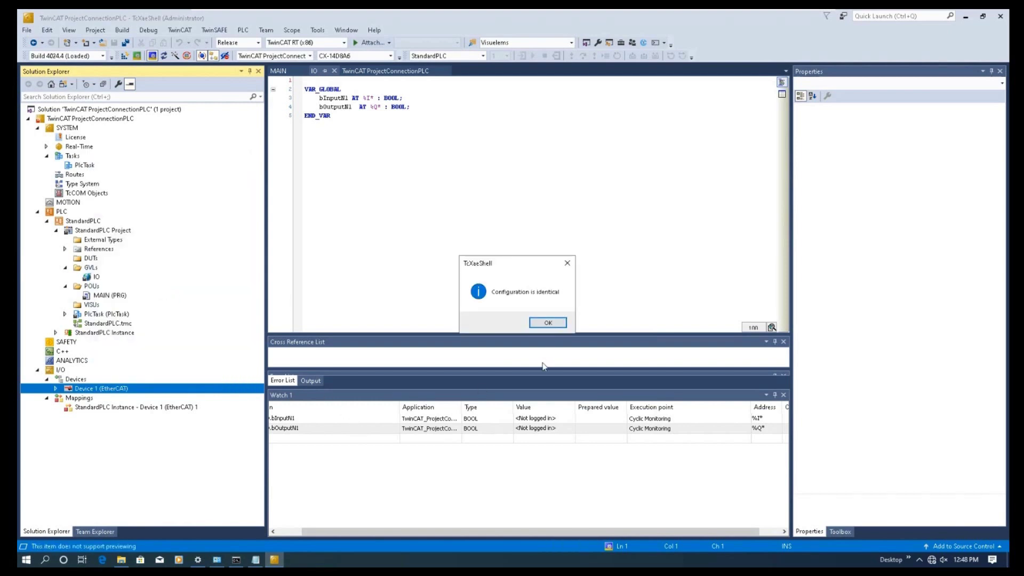
{"action": "left_click", "coordinate": [548, 322]}
- Delete Term 7 (EL2008) from the EtherCAT configuration and confirm the removal
{"action": "left_click", "coordinate": [112, 454]}
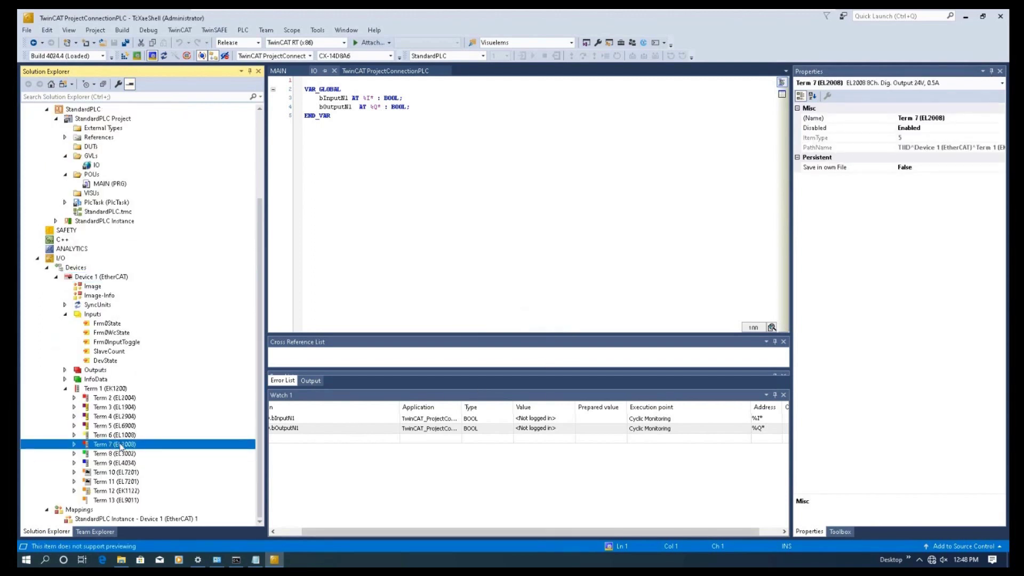
{"action": "key", "text": "Delete"}
{"action": "left_click", "coordinate": [544, 323]}
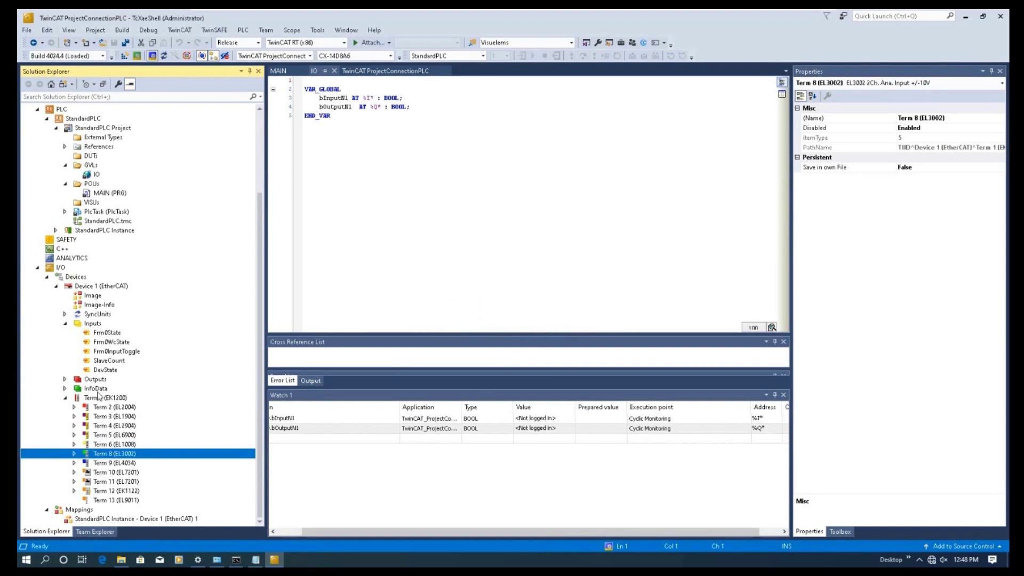
{"action": "right_click", "coordinate": [97, 397]}
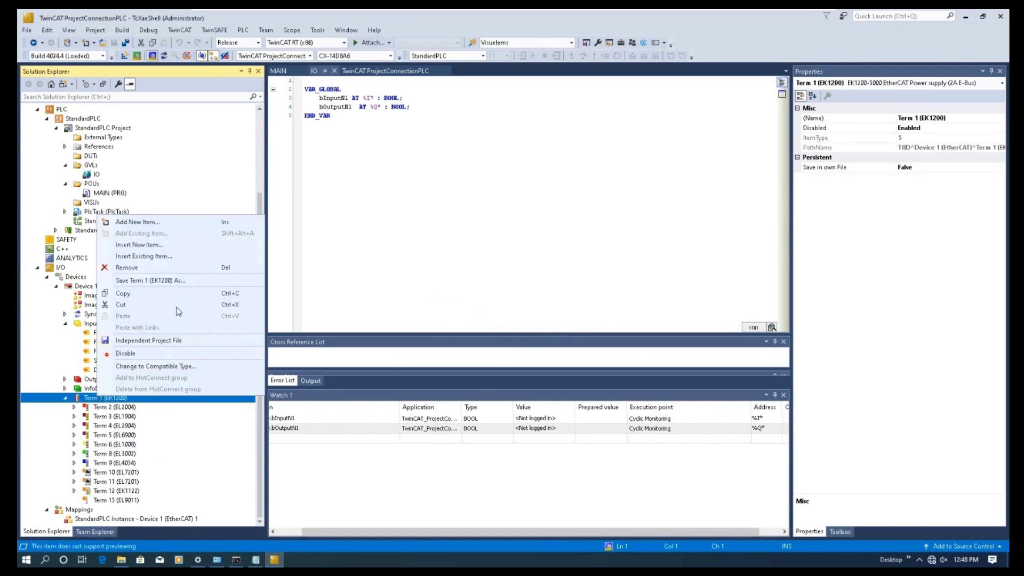
{"action": "left_click", "coordinate": [328, 281]}
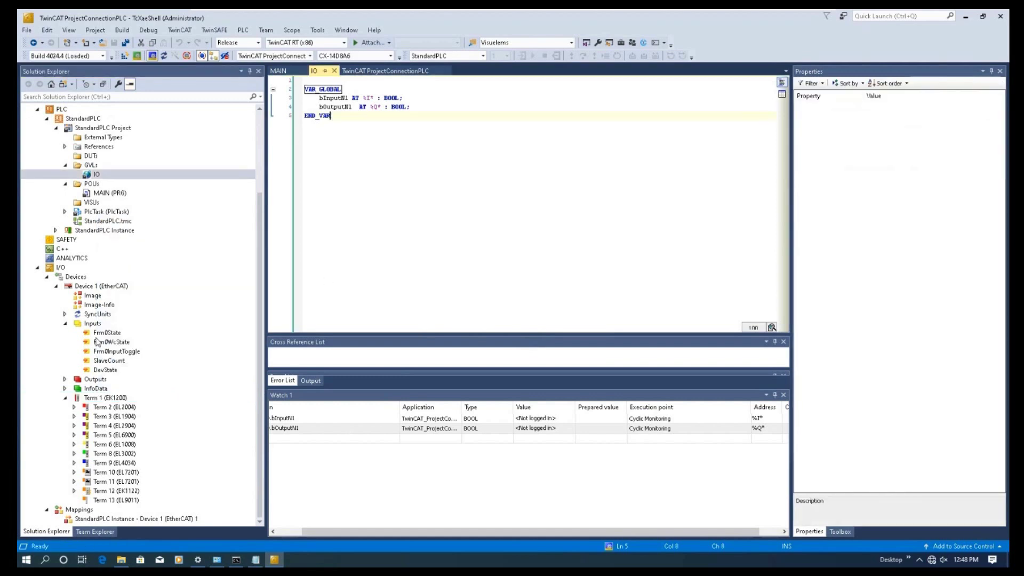
- Rescan Device 1 (EtherCAT) and Copy All found terminals into the configuration
{"action": "right_click", "coordinate": [83, 288]}
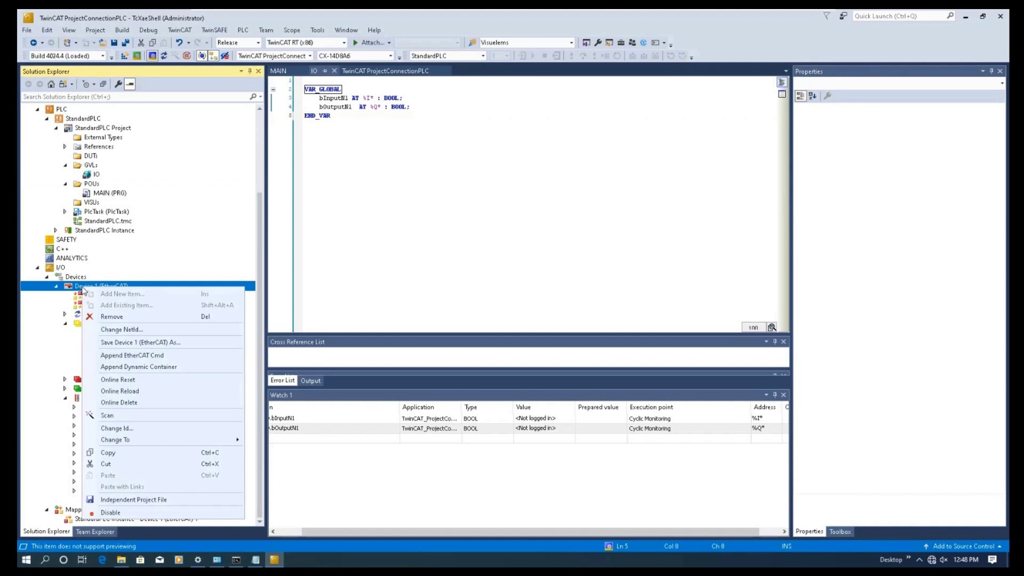
{"action": "left_click", "coordinate": [133, 415]}
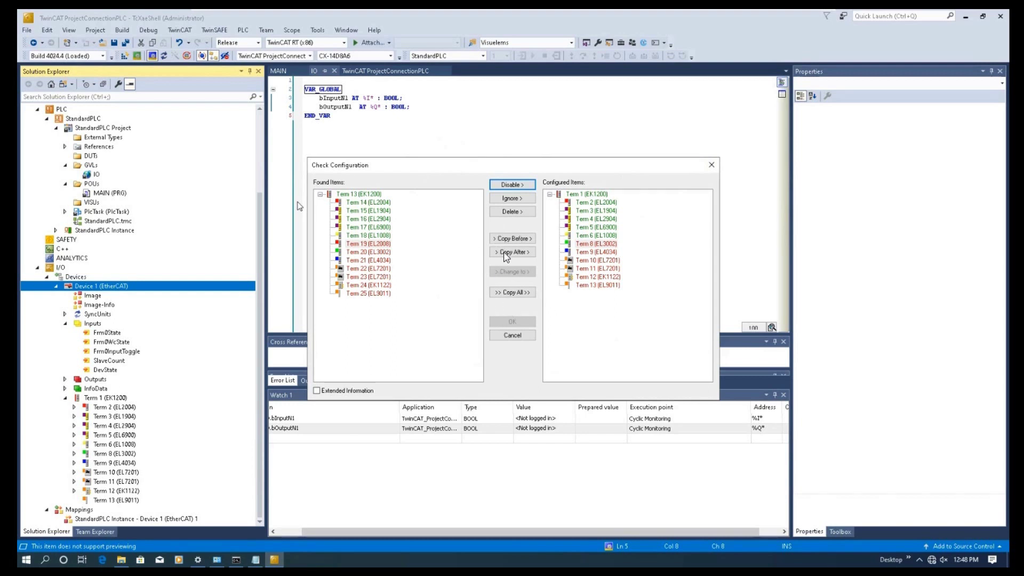
{"action": "left_click", "coordinate": [513, 292]}
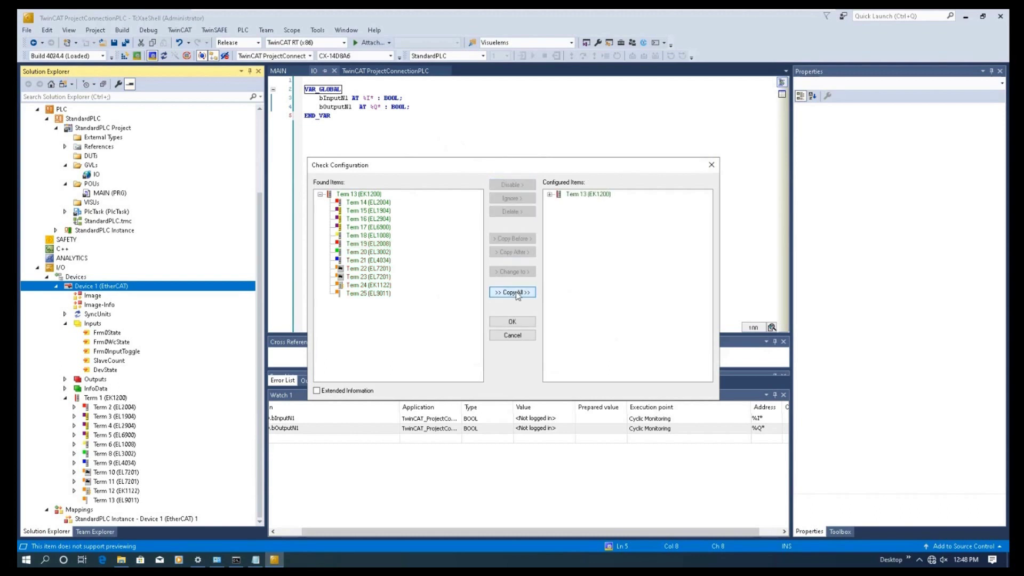
{"action": "left_click", "coordinate": [549, 194]}
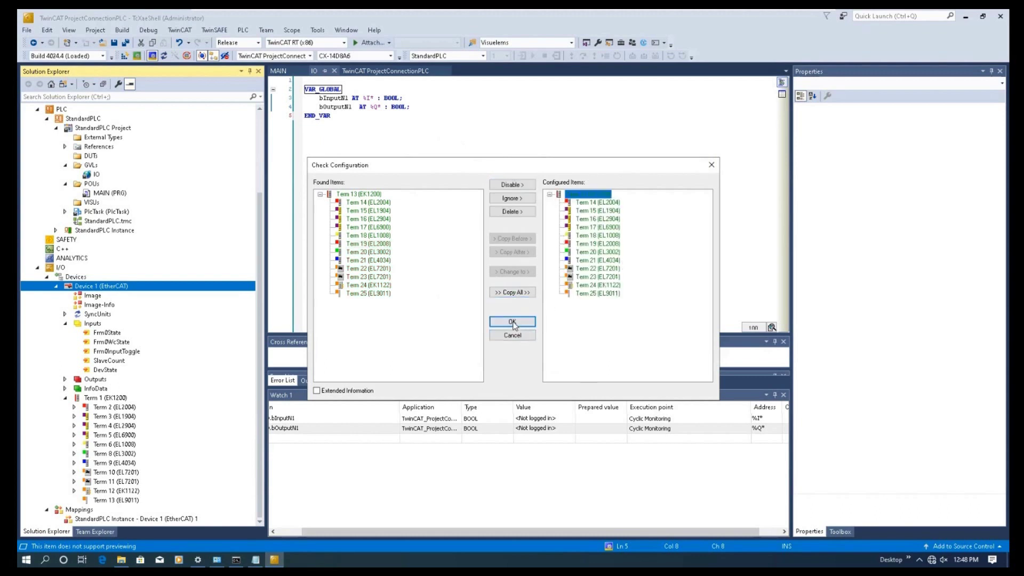